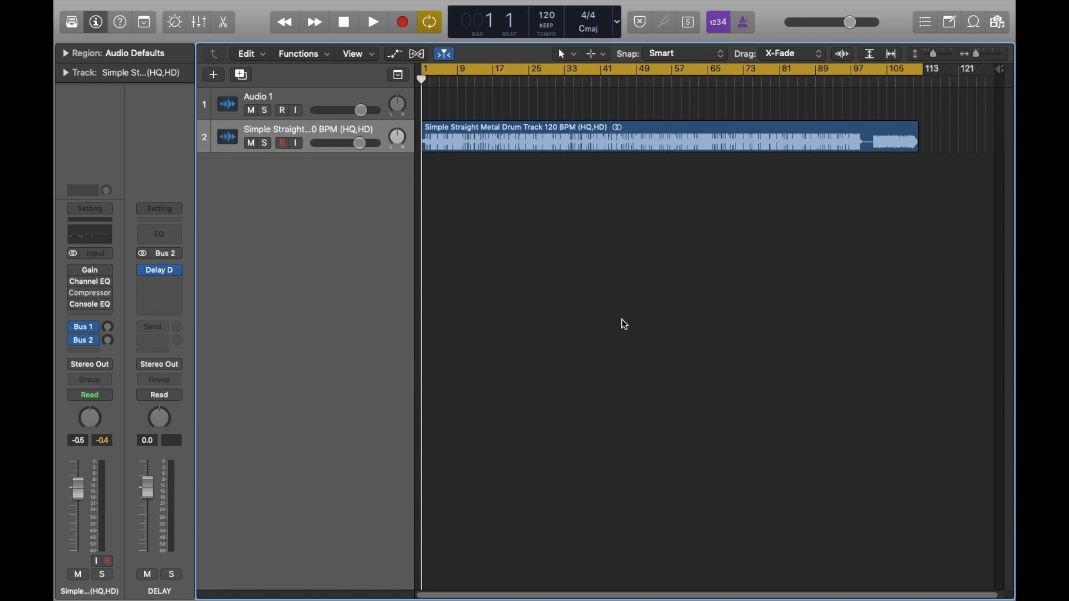
Look through the input source options for the drum track's channel strip, leaving the input unassigned
{"action": "left_click", "coordinate": [109, 256]}
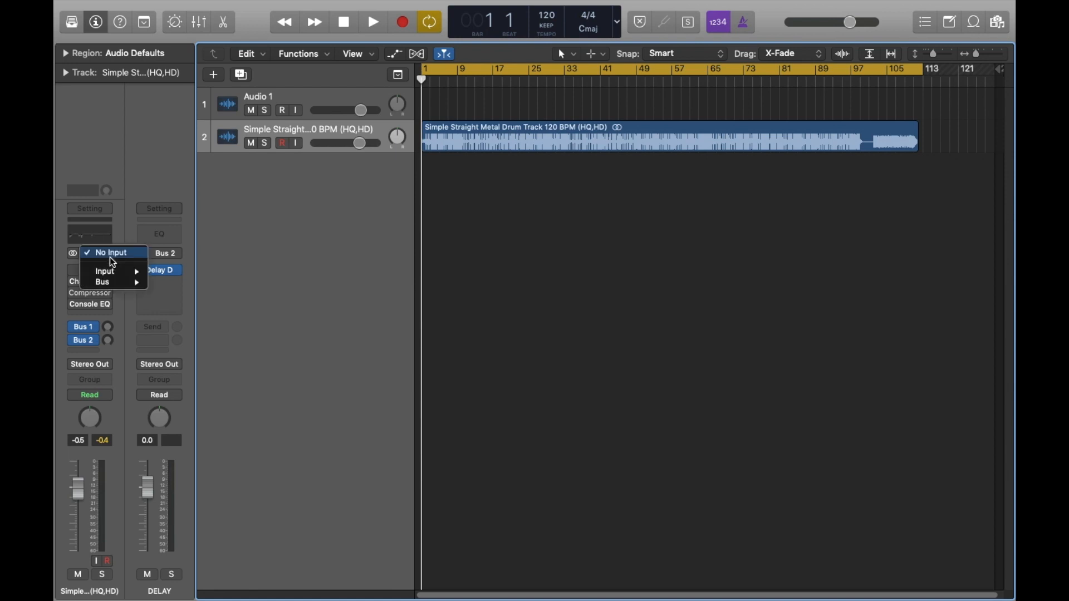
{"action": "mouse_move", "coordinate": [120, 272]}
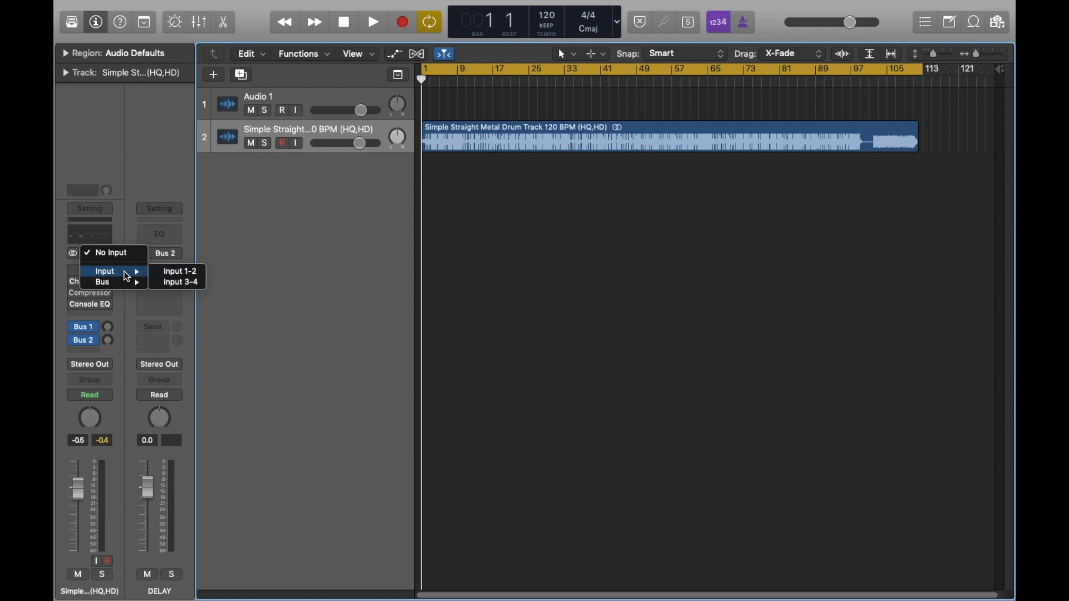
{"action": "left_click", "coordinate": [129, 175]}
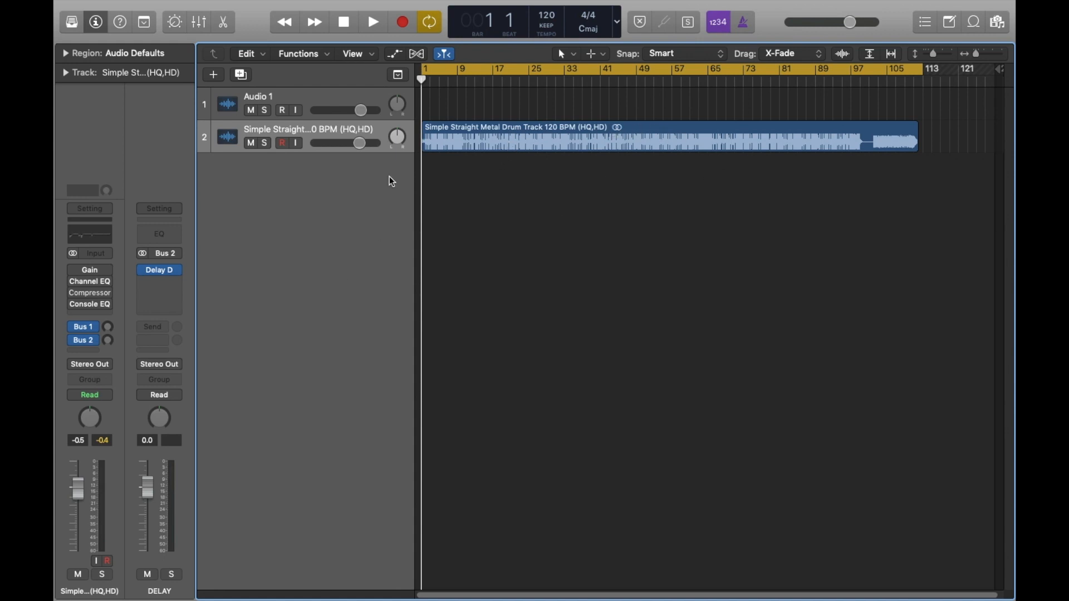
Switch the drum track's channel mode between mono and stereo for comparison, ending on stereo
{"action": "left_click", "coordinate": [73, 254]}
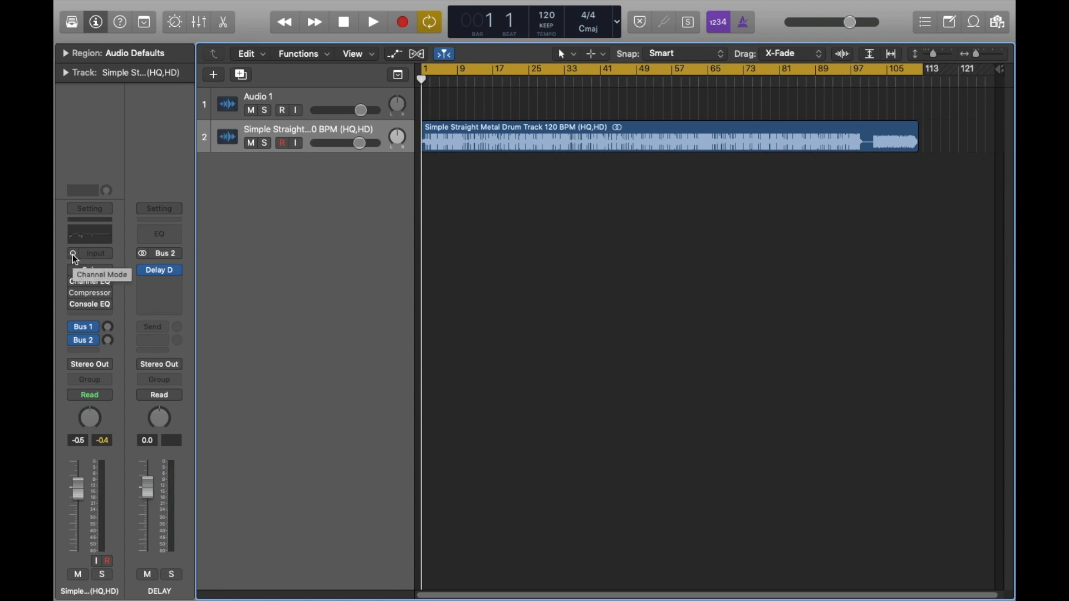
{"action": "left_click", "coordinate": [73, 255]}
{"action": "left_click", "coordinate": [73, 254]}
{"action": "left_click", "coordinate": [73, 255]}
Open the drum track's Gain plug-in and try gain levels of -4.3, 0.0 and -3.0 dB during playback, ending on -3.0 dB
{"action": "mouse_move", "coordinate": [114, 284]}
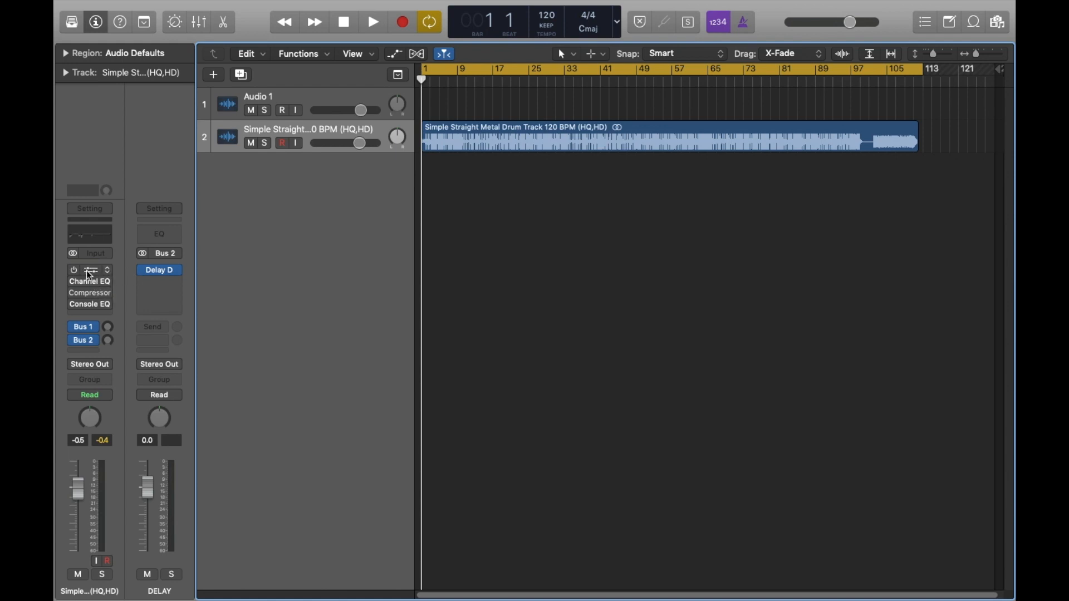
{"action": "left_click", "coordinate": [90, 274]}
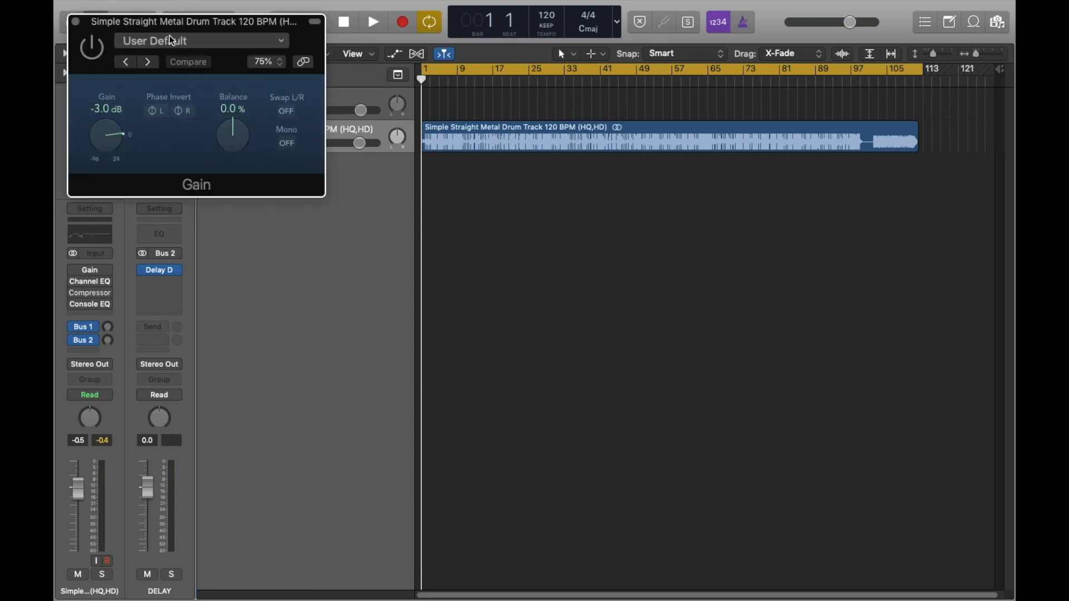
{"action": "left_click_drag", "start_coordinate": [173, 22], "coordinate": [577, 239]}
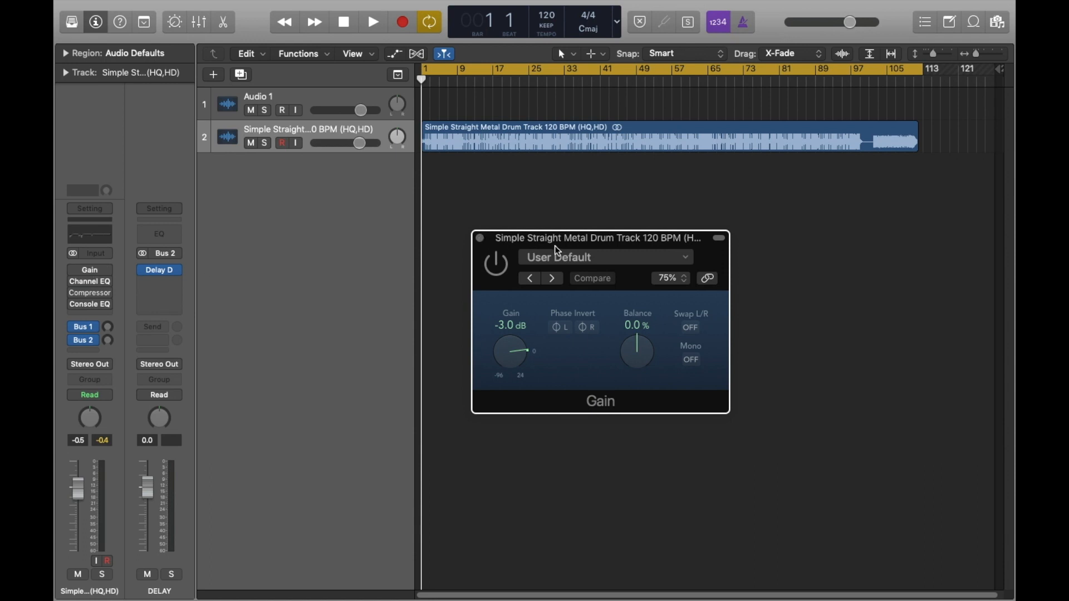
{"action": "left_click_drag", "start_coordinate": [512, 356], "coordinate": [513, 359]}
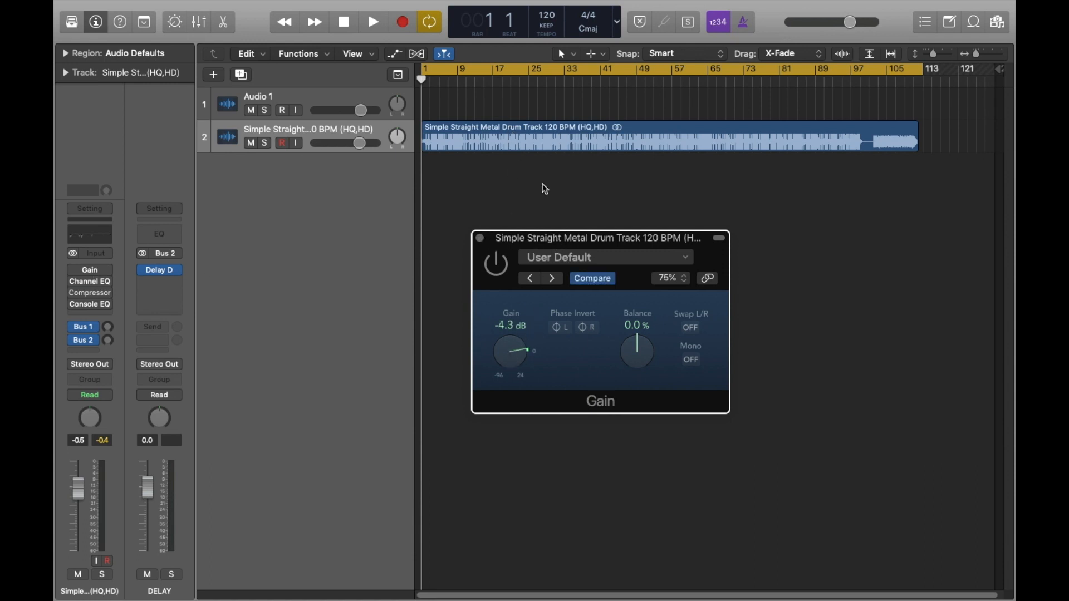
{"action": "key", "text": "space"}
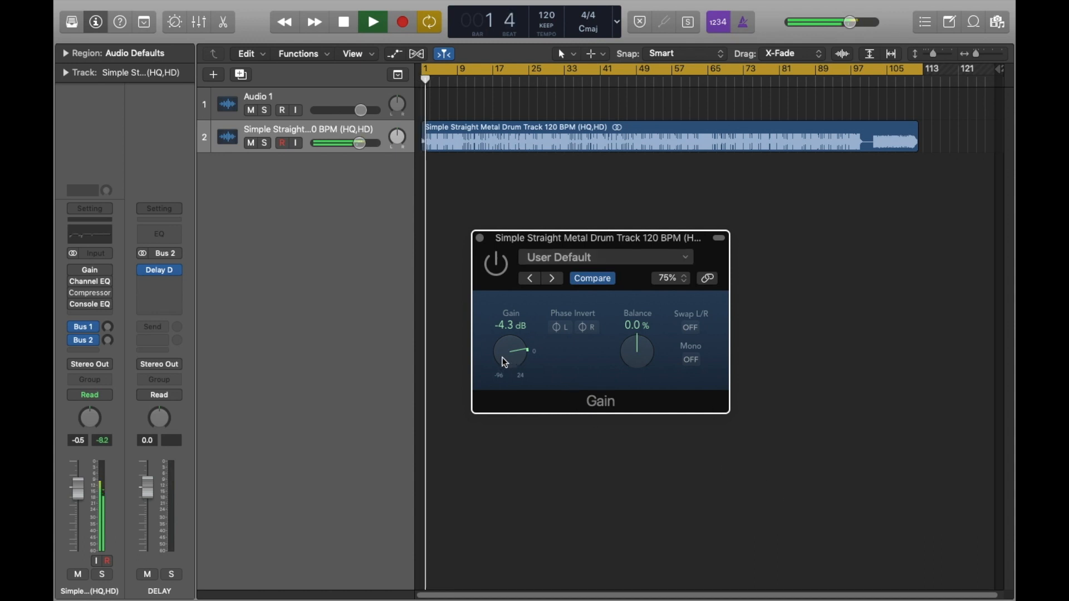
{"action": "left_click_drag", "start_coordinate": [502, 357], "coordinate": [503, 350]}
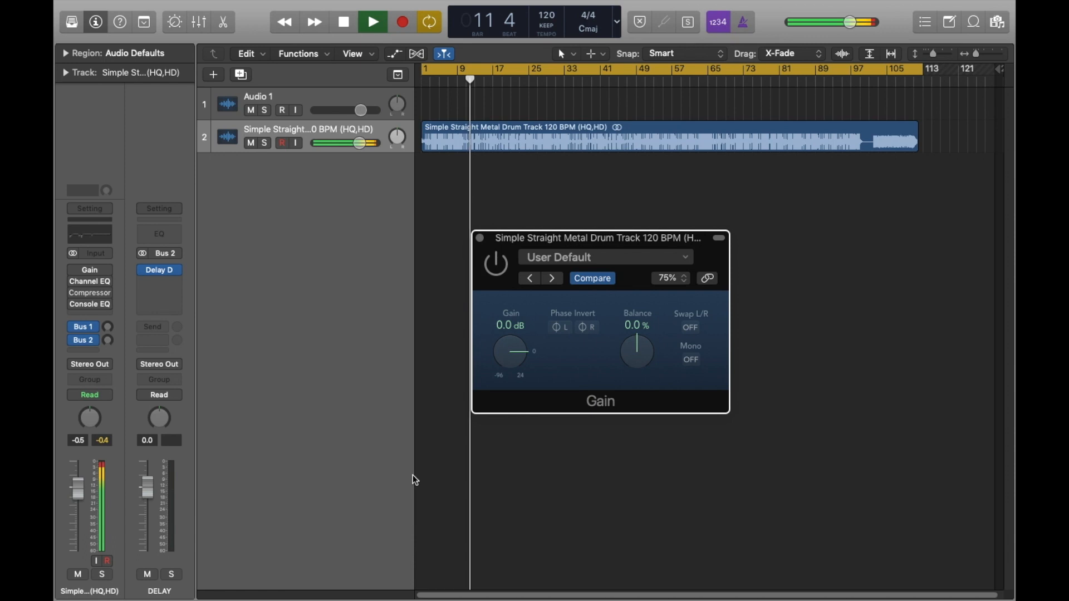
{"action": "mouse_move", "coordinate": [505, 359]}
{"action": "left_mouse_down"}
{"action": "mouse_move", "coordinate": [506, 349]}
{"action": "mouse_move", "coordinate": [509, 359]}
{"action": "left_mouse_up"}
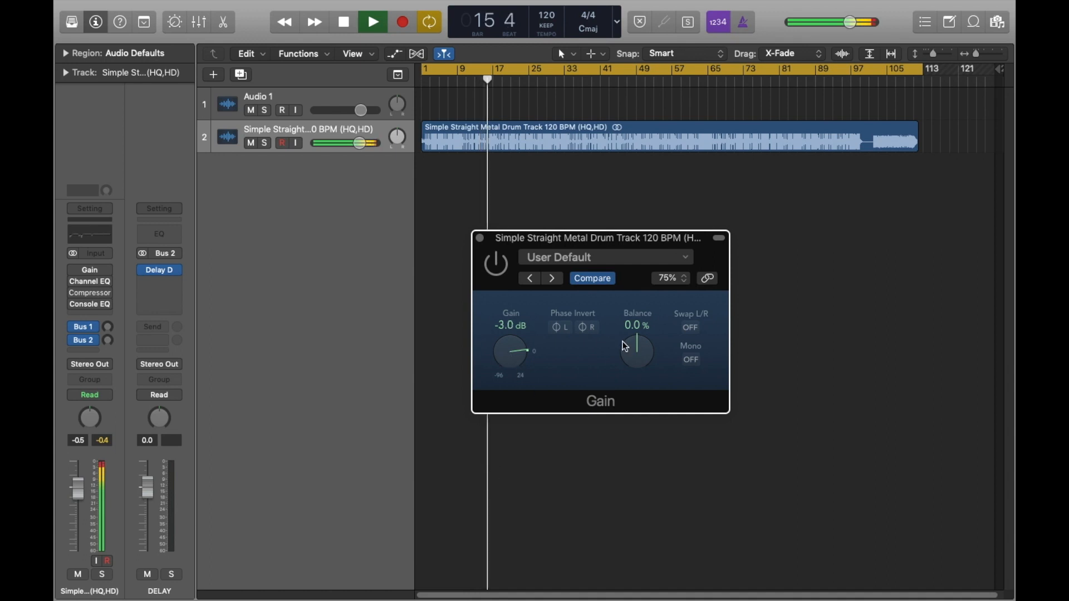
Enable the Gain plug-in on the drum track, stop playback and close the plug-in window
{"action": "left_click", "coordinate": [75, 271]}
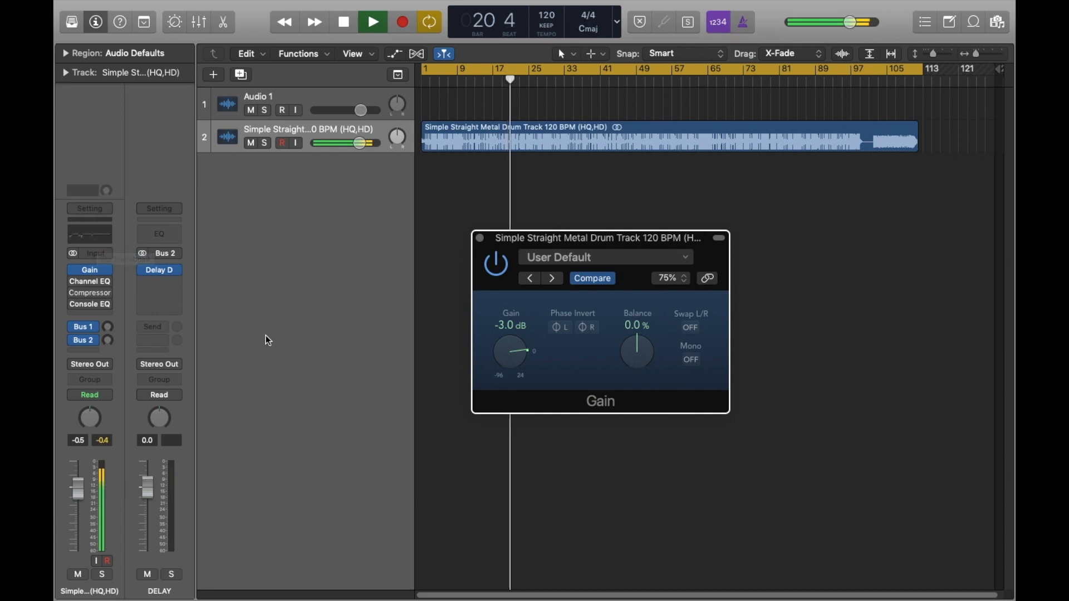
{"action": "key", "text": "space"}
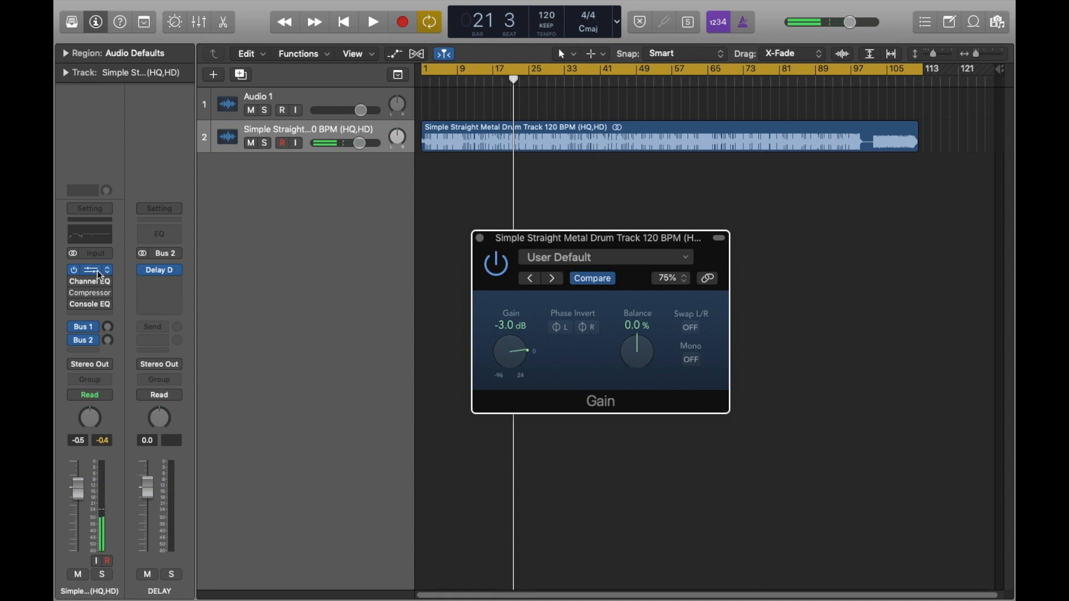
{"action": "left_click", "coordinate": [480, 239]}
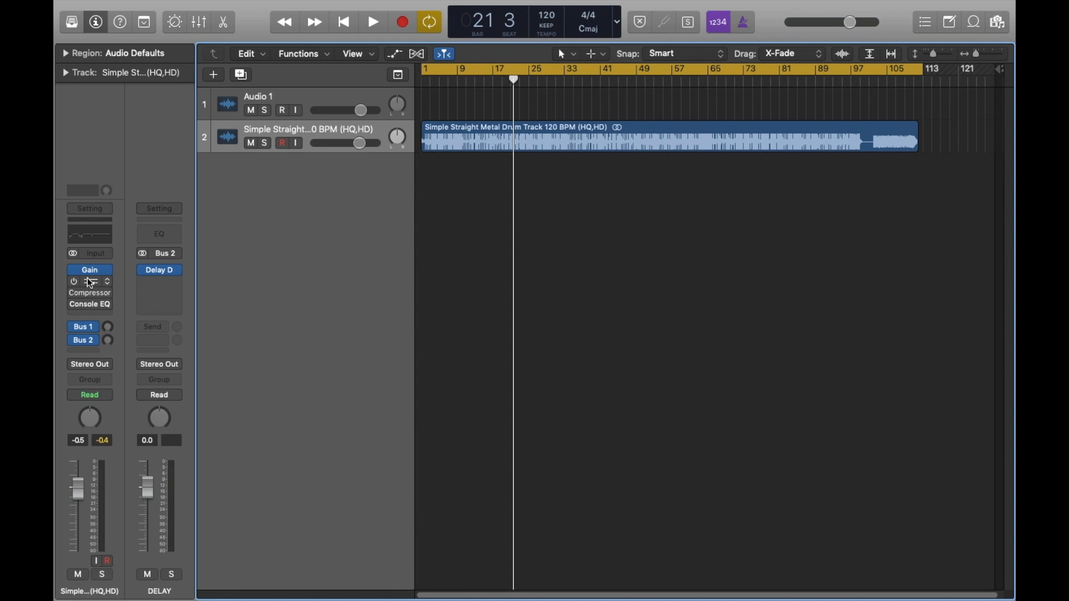
Enable the Channel EQ on the drum track and open its settings
{"action": "mouse_move", "coordinate": [89, 287]}
{"action": "left_click", "coordinate": [73, 282]}
{"action": "left_click", "coordinate": [91, 283]}
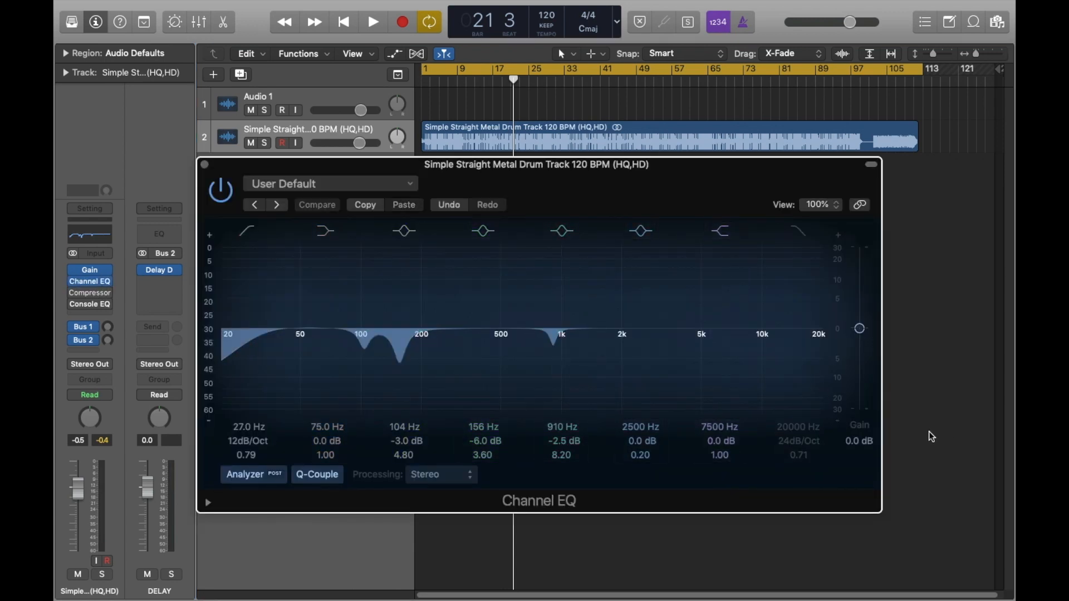
Compare the drum track's playback with the Channel EQ bypassed and enabled, leave it enabled, and close its window
{"action": "left_click", "coordinate": [225, 198]}
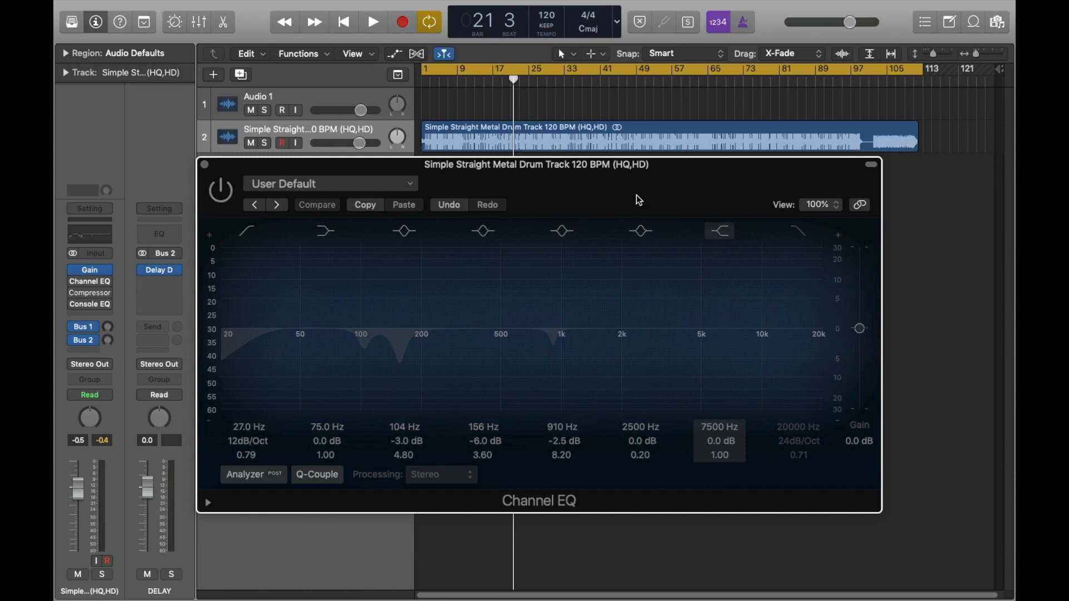
{"action": "key", "text": "space"}
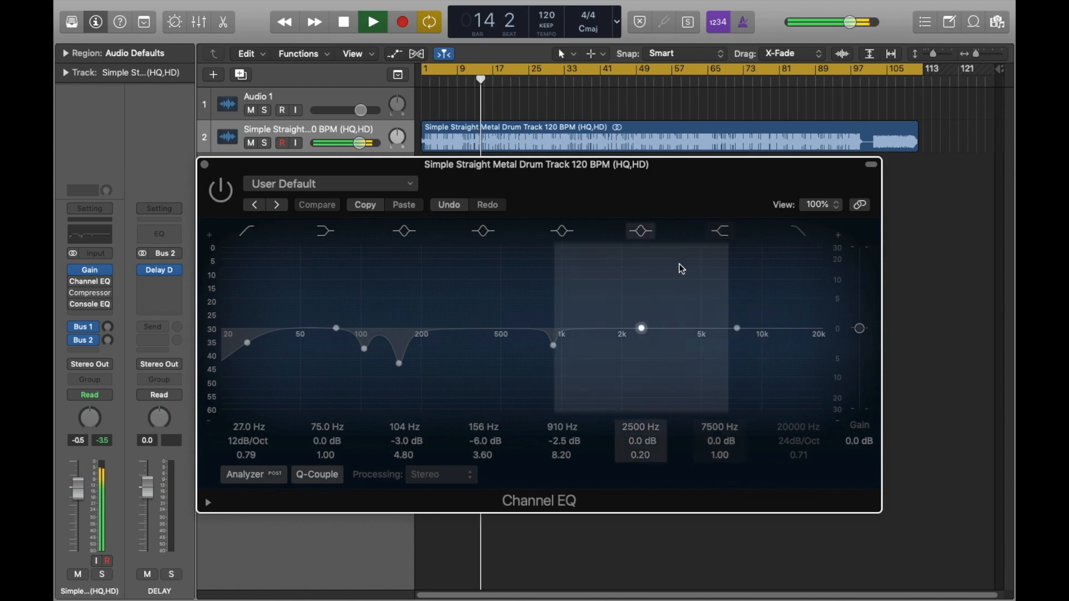
{"action": "left_click", "coordinate": [222, 191]}
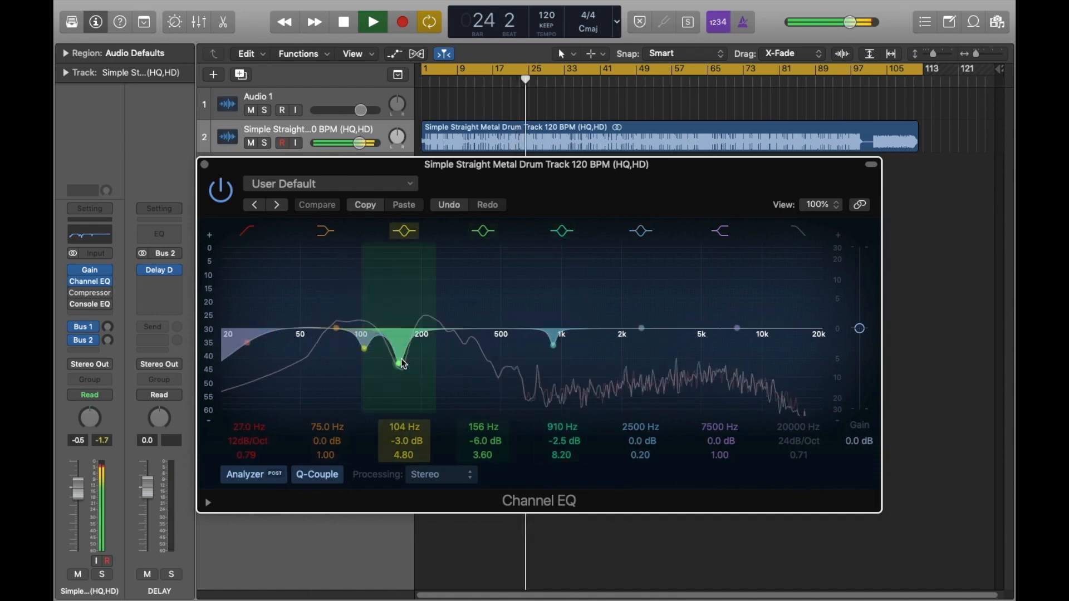
{"action": "key", "text": "space"}
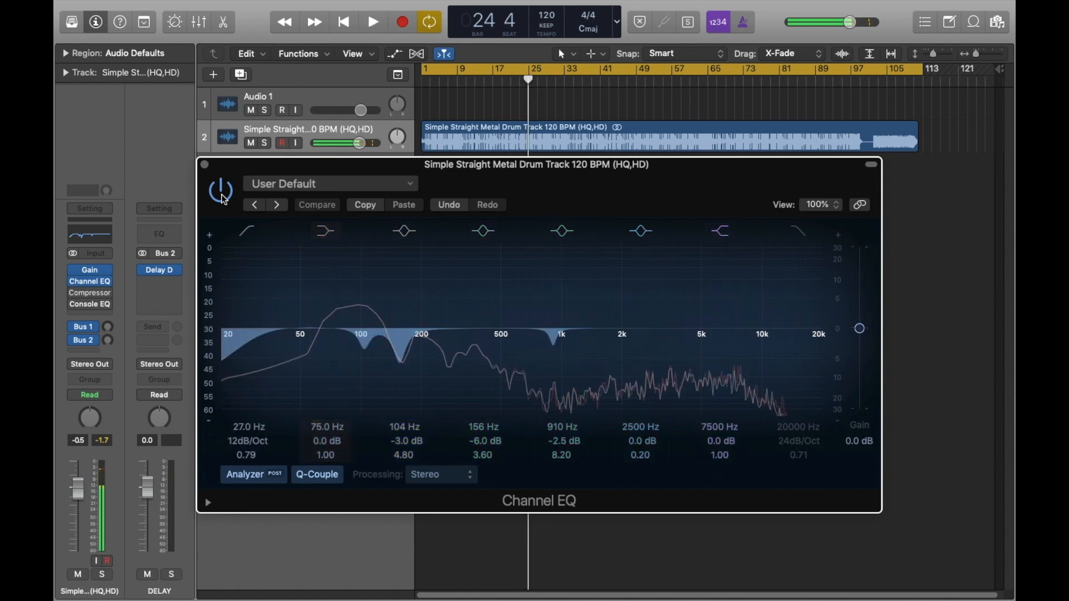
{"action": "left_click", "coordinate": [222, 194]}
{"action": "key", "text": "space"}
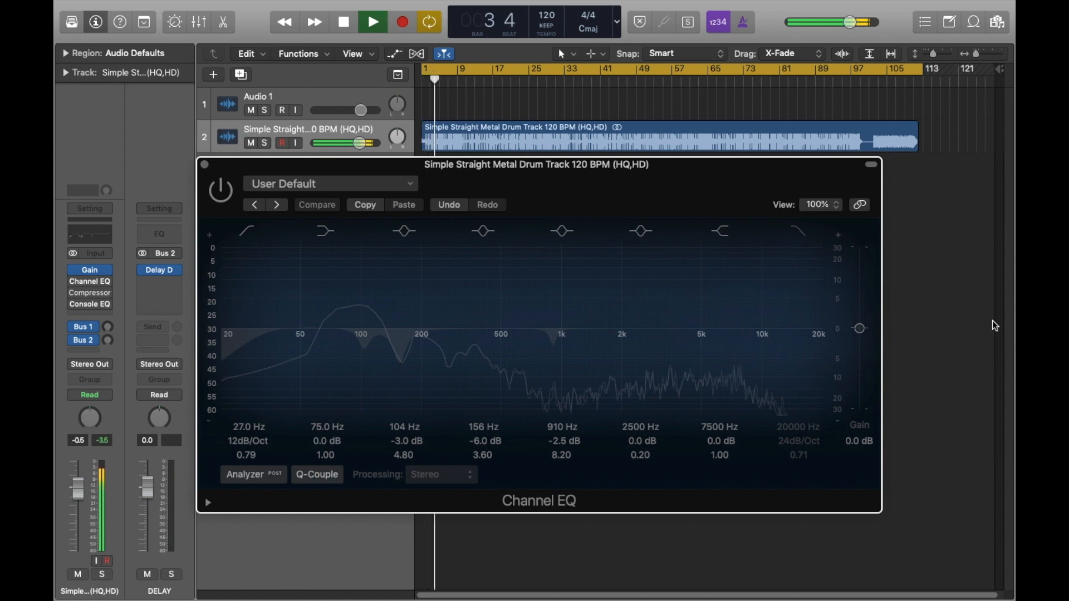
{"action": "left_click", "coordinate": [223, 188]}
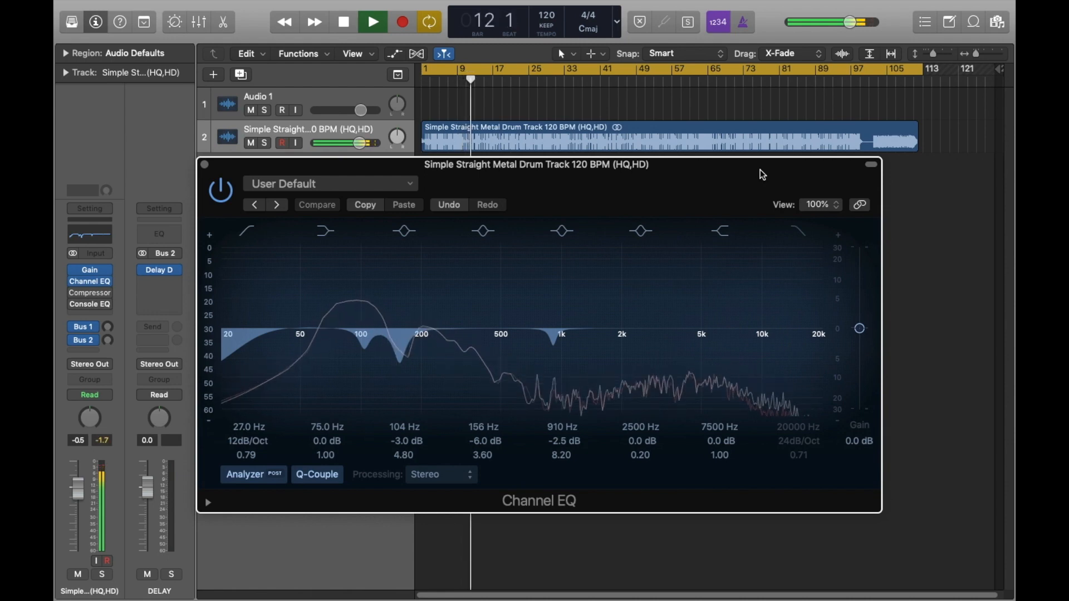
{"action": "key", "text": "space"}
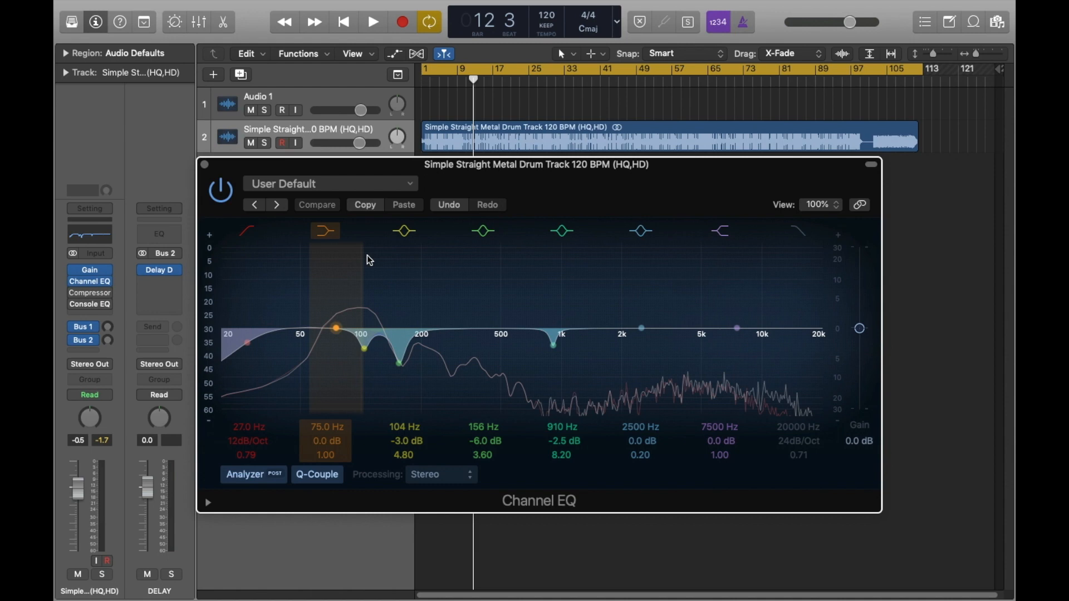
{"action": "left_click", "coordinate": [205, 164]}
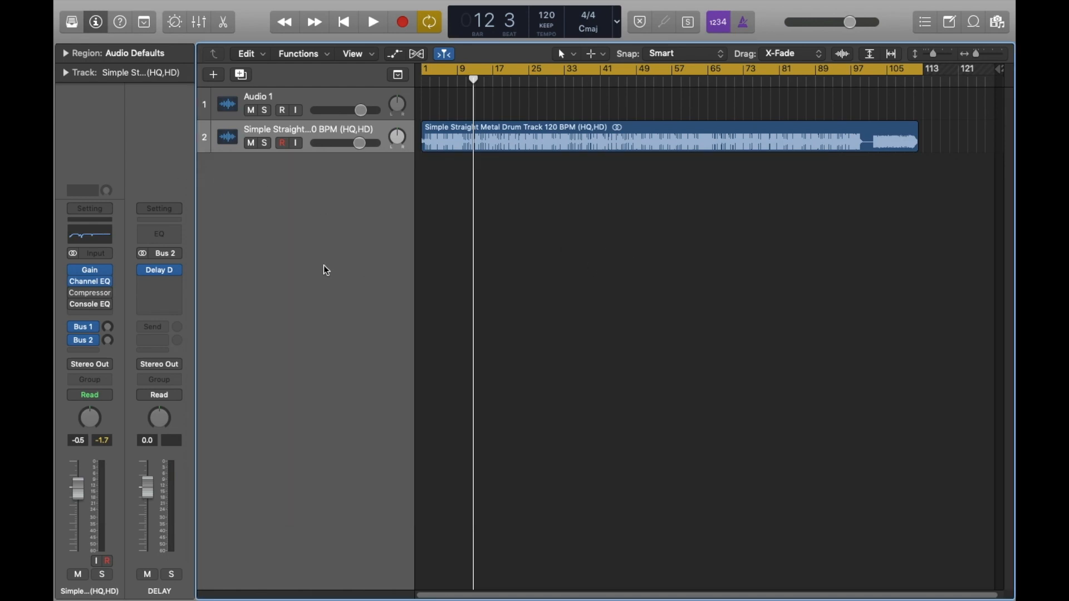
Examine the drum track's EQ curve by opening it from the channel strip's EQ thumbnail, and close it
{"action": "left_click", "coordinate": [92, 238]}
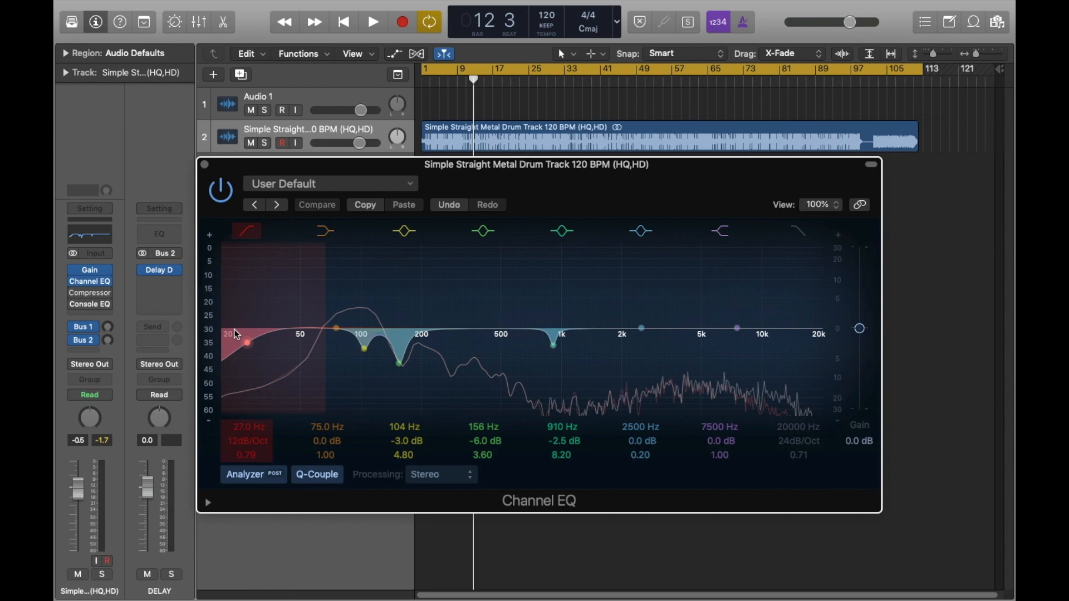
{"action": "left_click", "coordinate": [205, 165]}
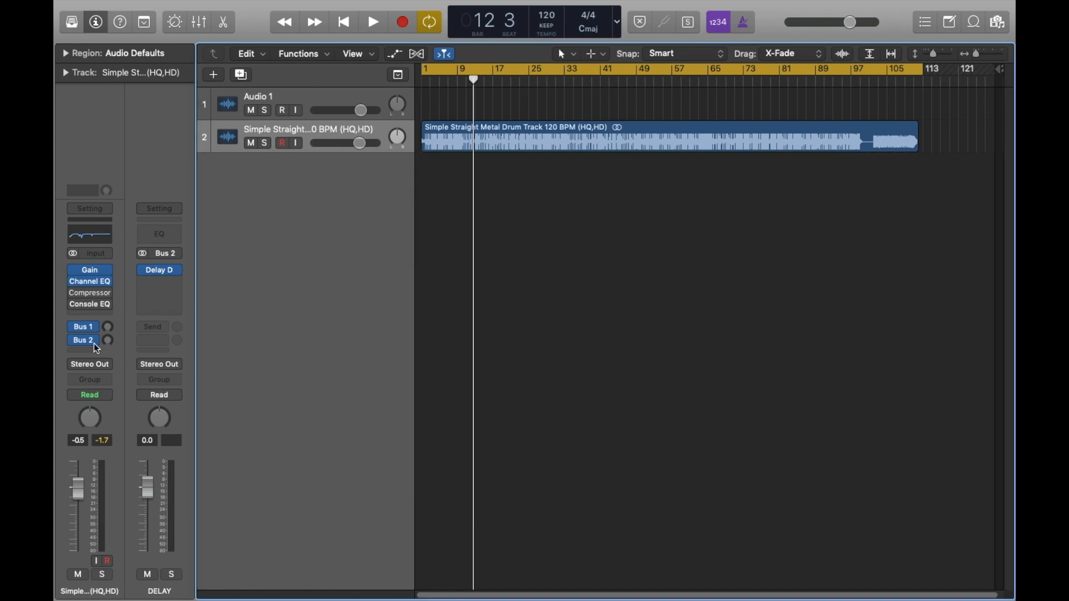
Enable the Compressor on the drum track during playback and open its settings
{"action": "mouse_move", "coordinate": [93, 297]}
{"action": "key", "text": "space"}
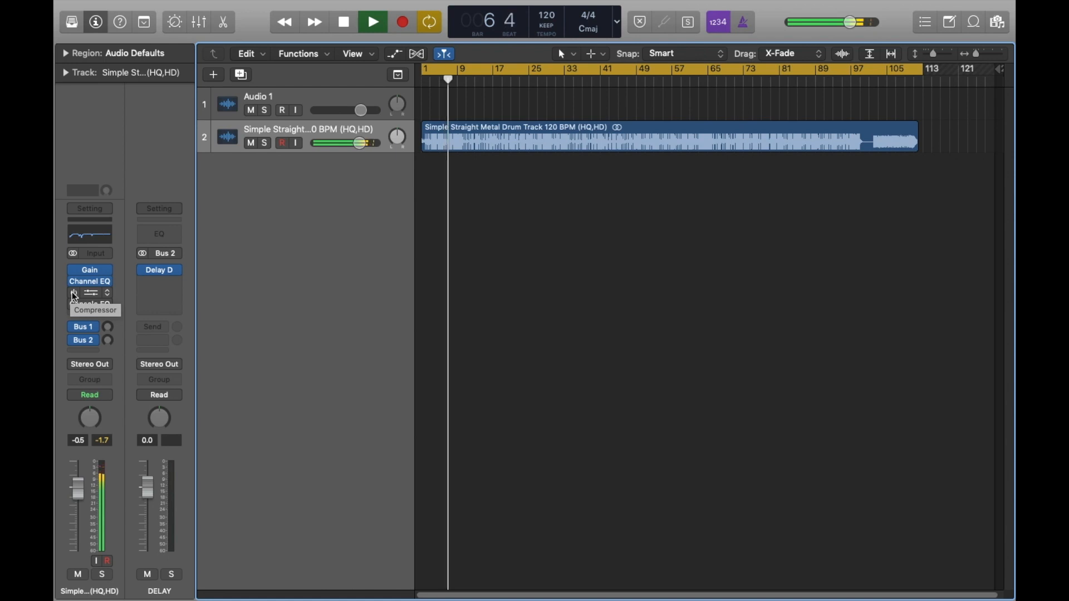
{"action": "left_click", "coordinate": [91, 294]}
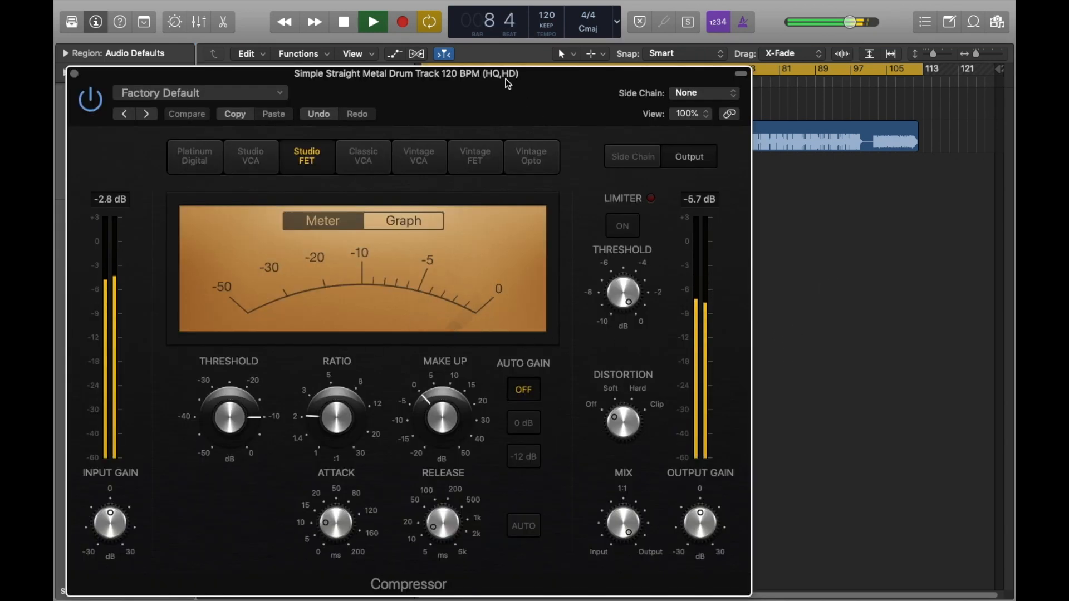
{"action": "left_click_drag", "start_coordinate": [506, 75], "coordinate": [508, 74]}
Compare the drum sound with the Compressor bypassed and enabled, leave it enabled, and close it before stopping playback
{"action": "left_click", "coordinate": [95, 112]}
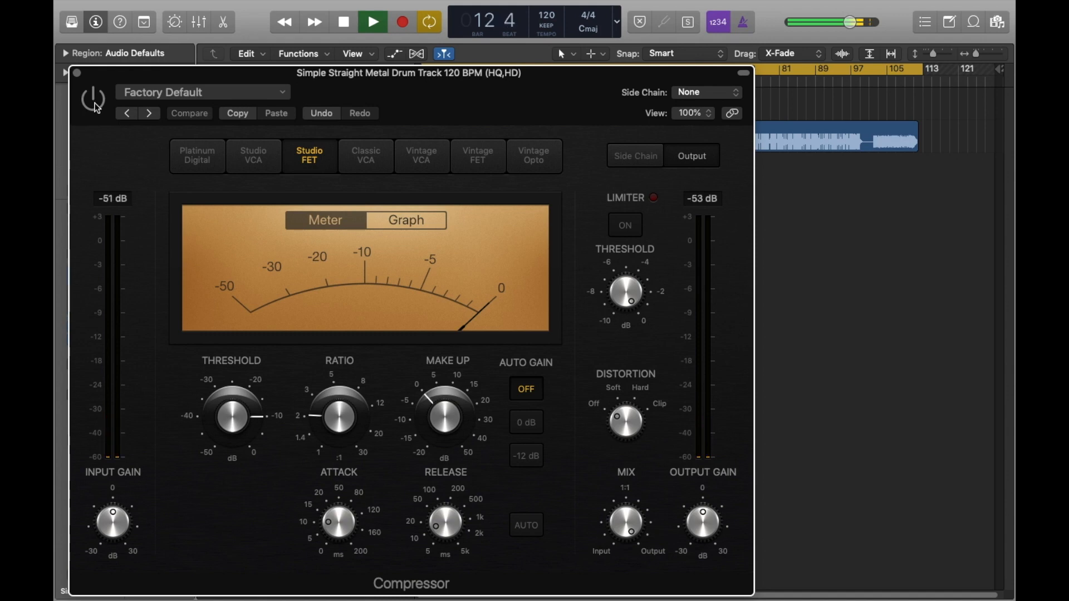
{"action": "left_click", "coordinate": [95, 106]}
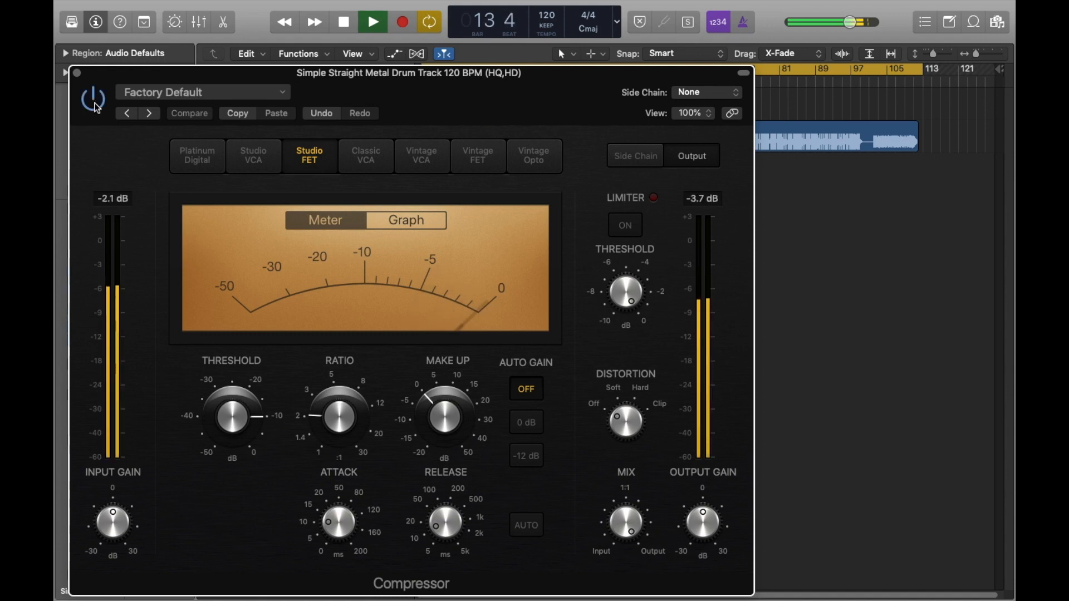
{"action": "mouse_move", "coordinate": [234, 421]}
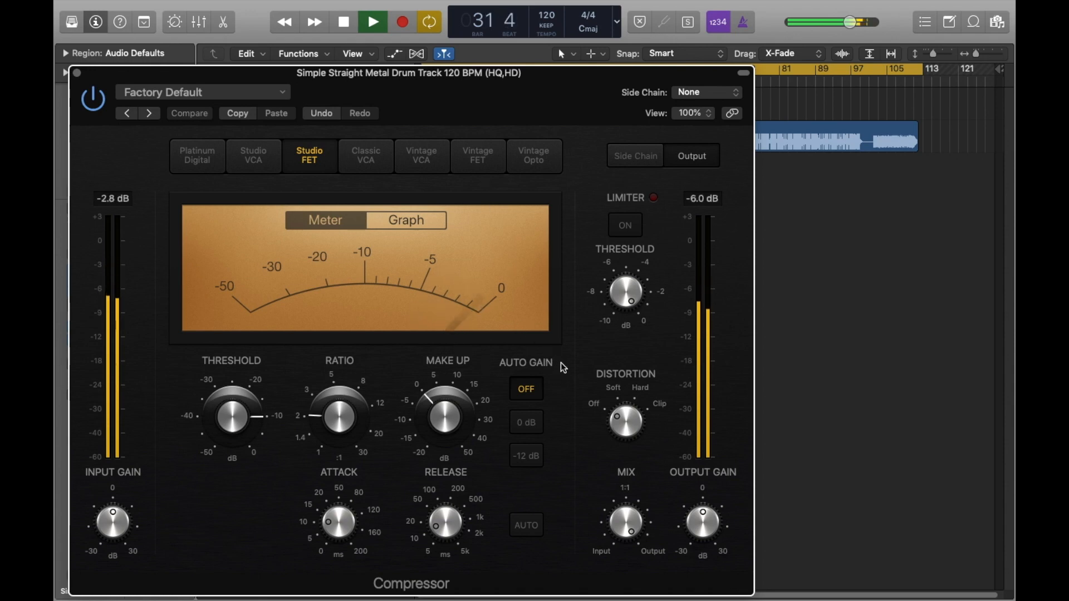
{"action": "left_click", "coordinate": [77, 73]}
{"action": "mouse_move", "coordinate": [95, 305]}
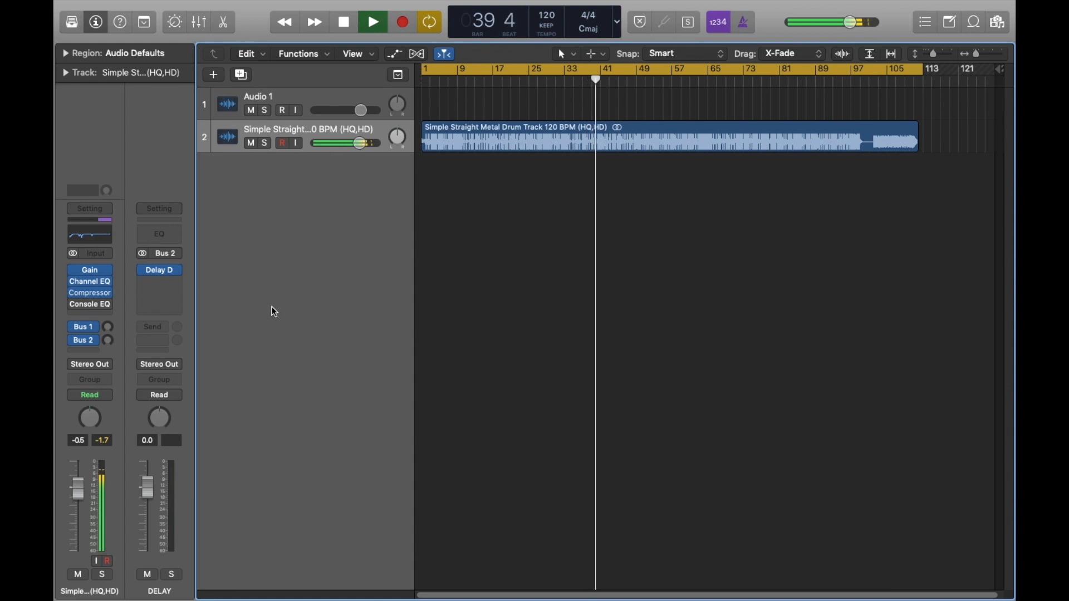
{"action": "key", "text": "space"}
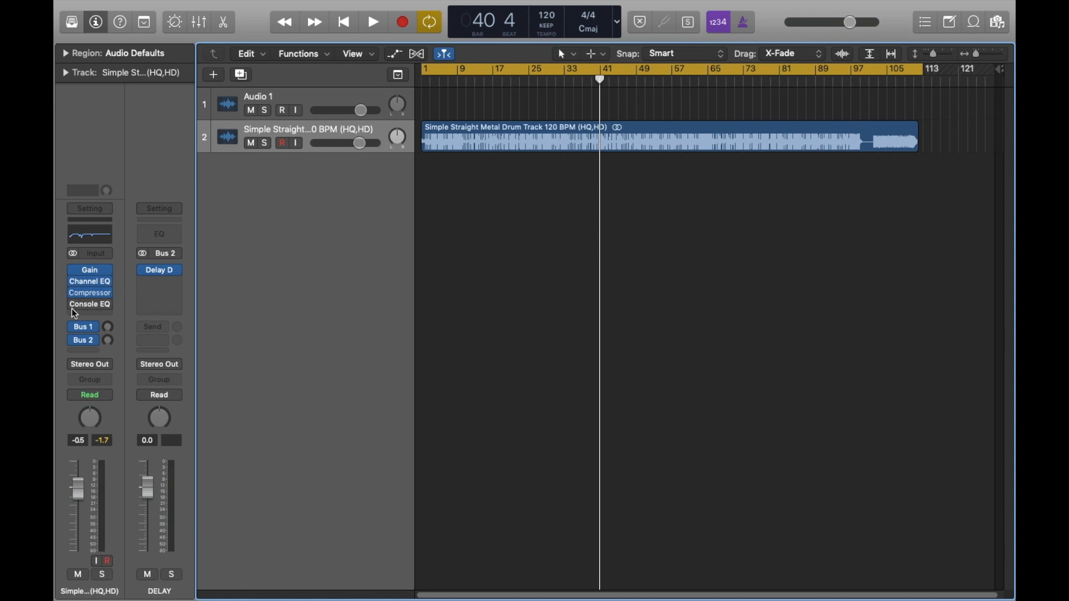
Enable and open the Vintage Console EQ on the drum track, and play the track through it
{"action": "left_click", "coordinate": [90, 304]}
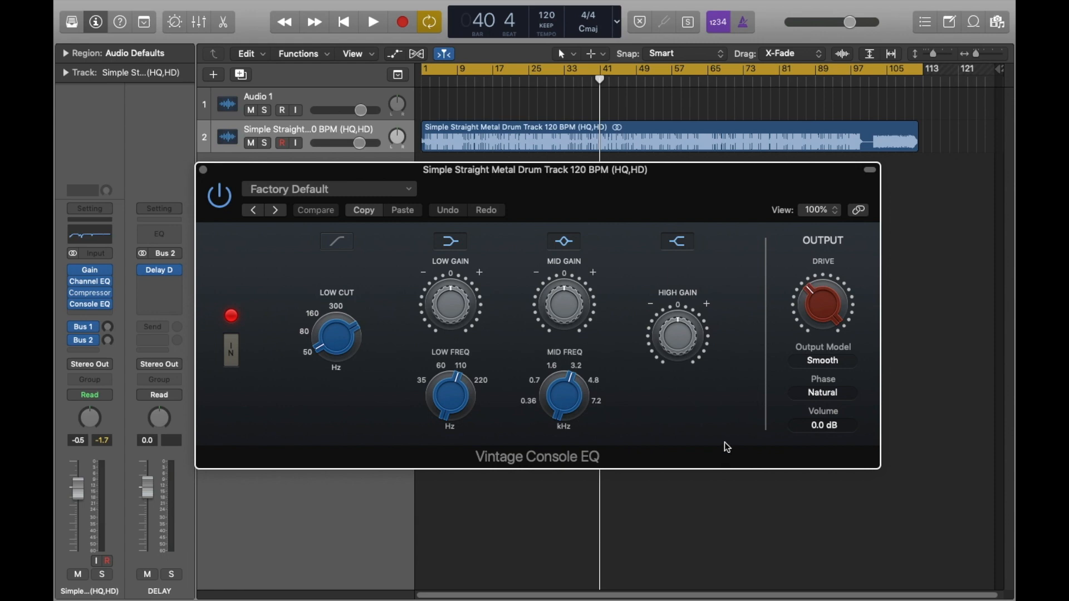
{"action": "mouse_move", "coordinate": [817, 313]}
{"action": "key", "text": "space"}
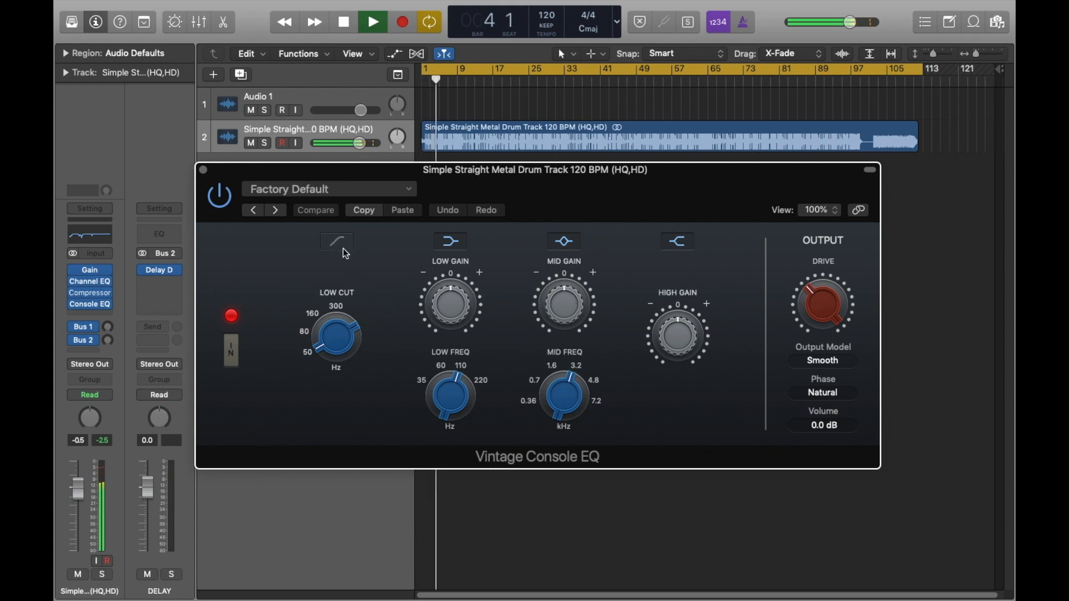
{"action": "mouse_move", "coordinate": [345, 354]}
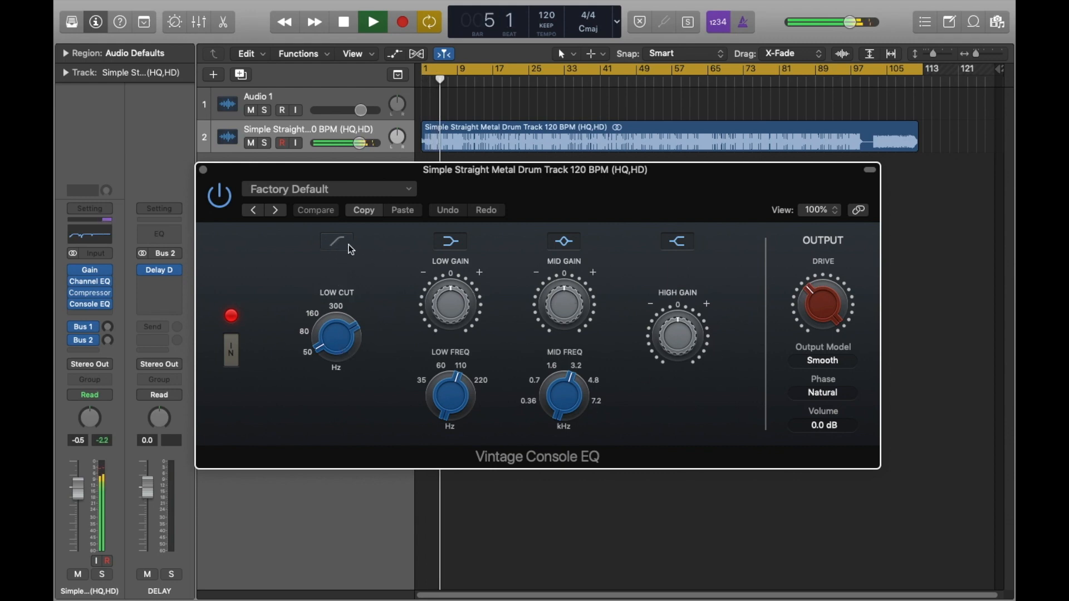
Audition the Vintage Console EQ's Drive at its minimum and maximum during playback, return it to 0.0, and stop playback
{"action": "mouse_move", "coordinate": [436, 306]}
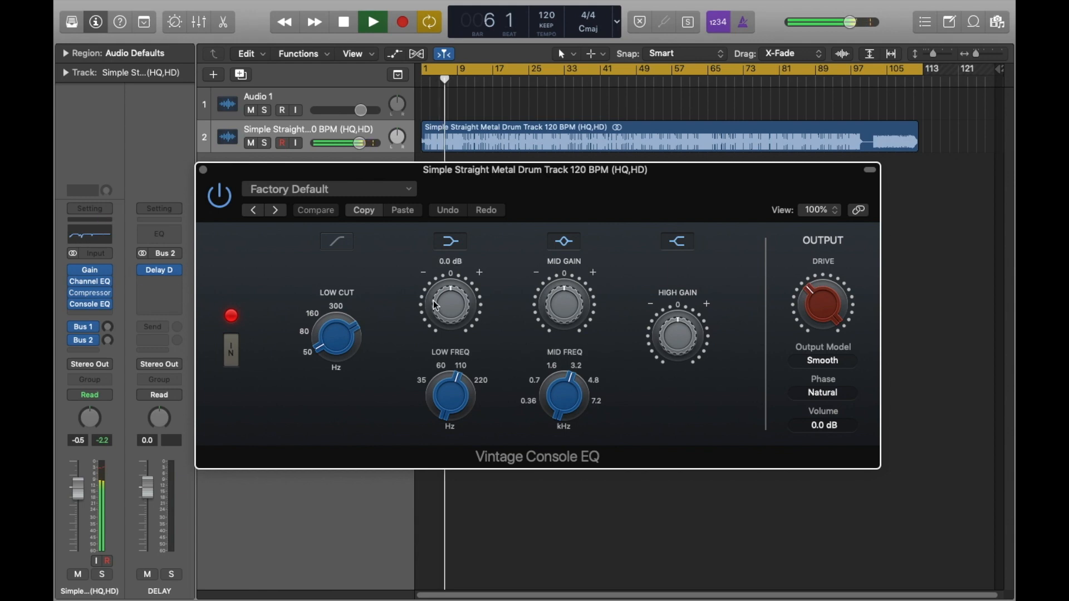
{"action": "mouse_move", "coordinate": [827, 307]}
{"action": "left_click_drag", "start_coordinate": [829, 312], "coordinate": [840, 334]}
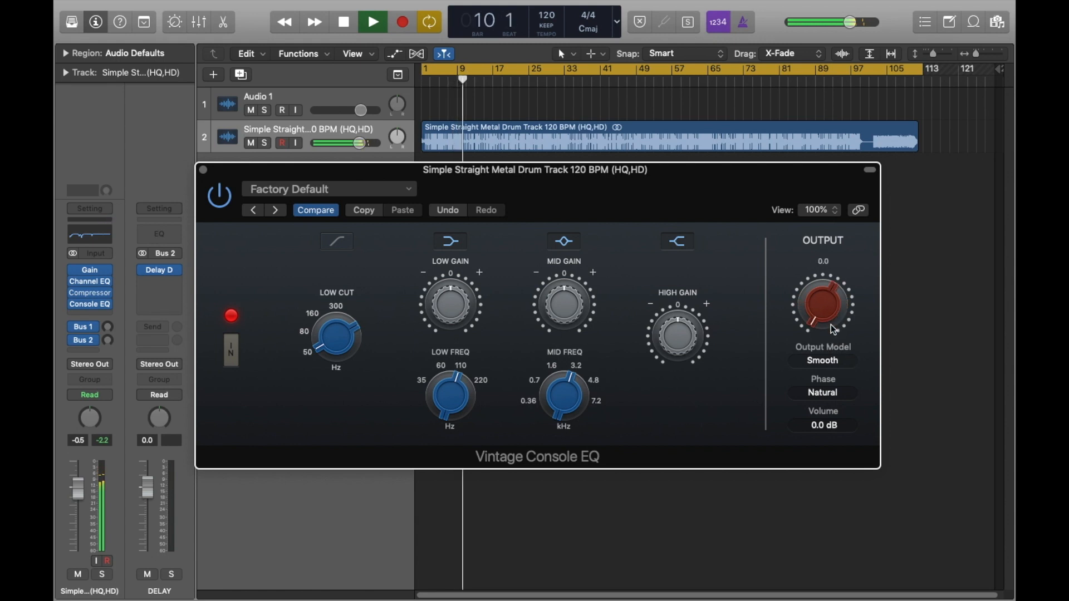
{"action": "left_click_drag", "start_coordinate": [831, 313], "coordinate": [817, 249]}
{"action": "left_click_drag", "start_coordinate": [820, 313], "coordinate": [818, 165]}
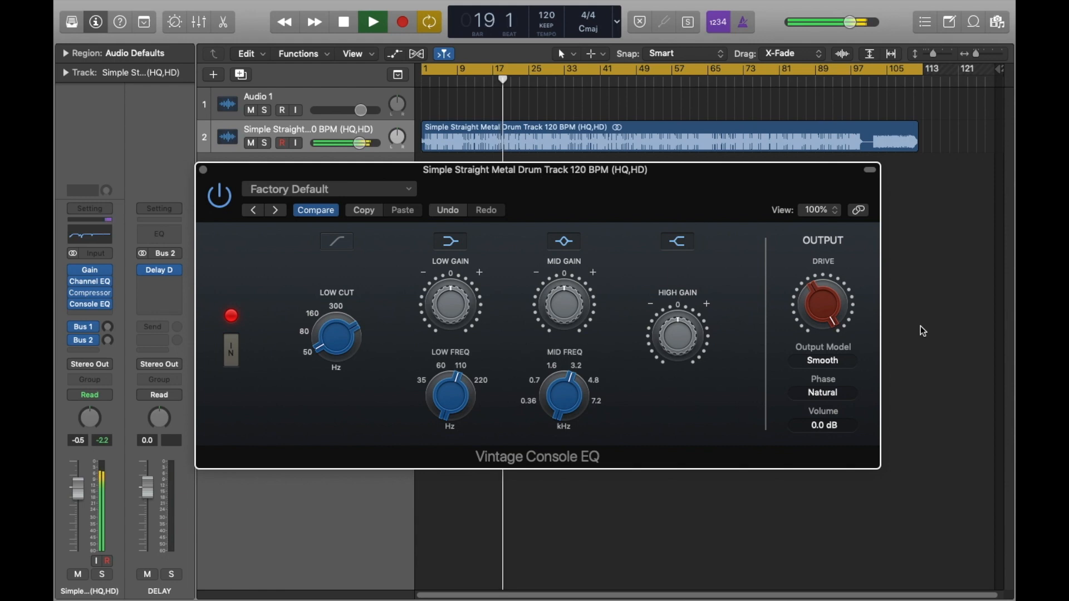
{"action": "left_click_drag", "start_coordinate": [826, 301], "coordinate": [846, 558]}
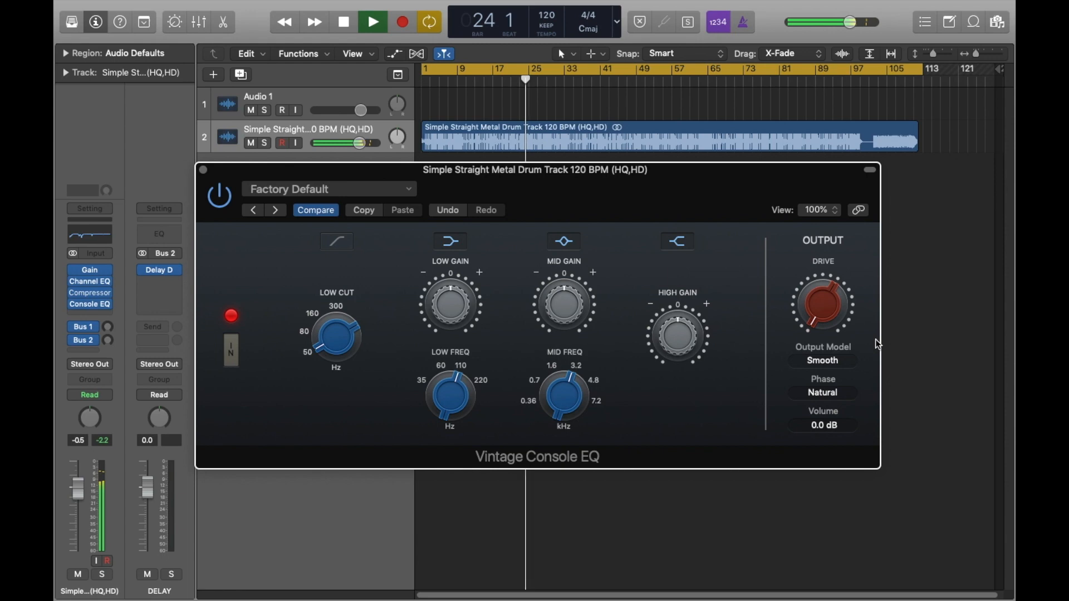
{"action": "left_click_drag", "start_coordinate": [824, 304], "coordinate": [845, 89]}
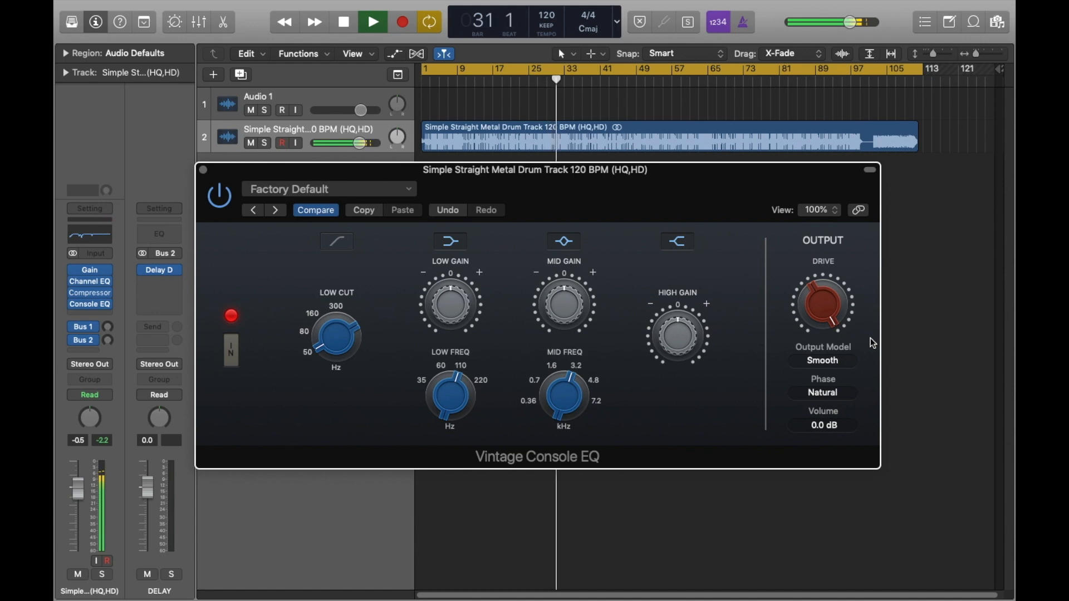
{"action": "mouse_move", "coordinate": [828, 312]}
{"action": "left_click_drag", "start_coordinate": [829, 315], "coordinate": [841, 429]}
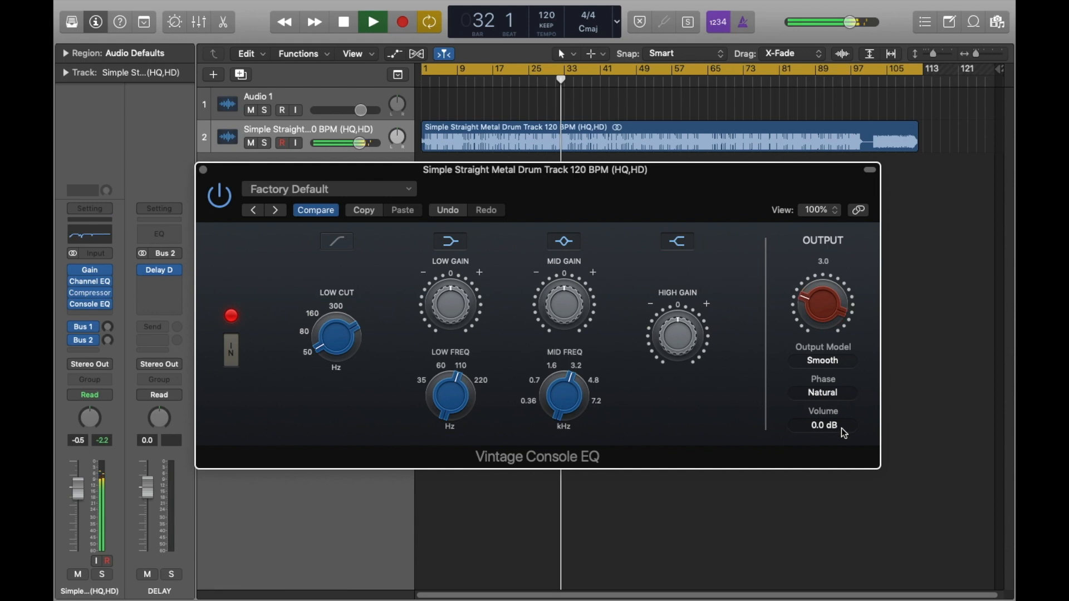
{"action": "key", "text": "space"}
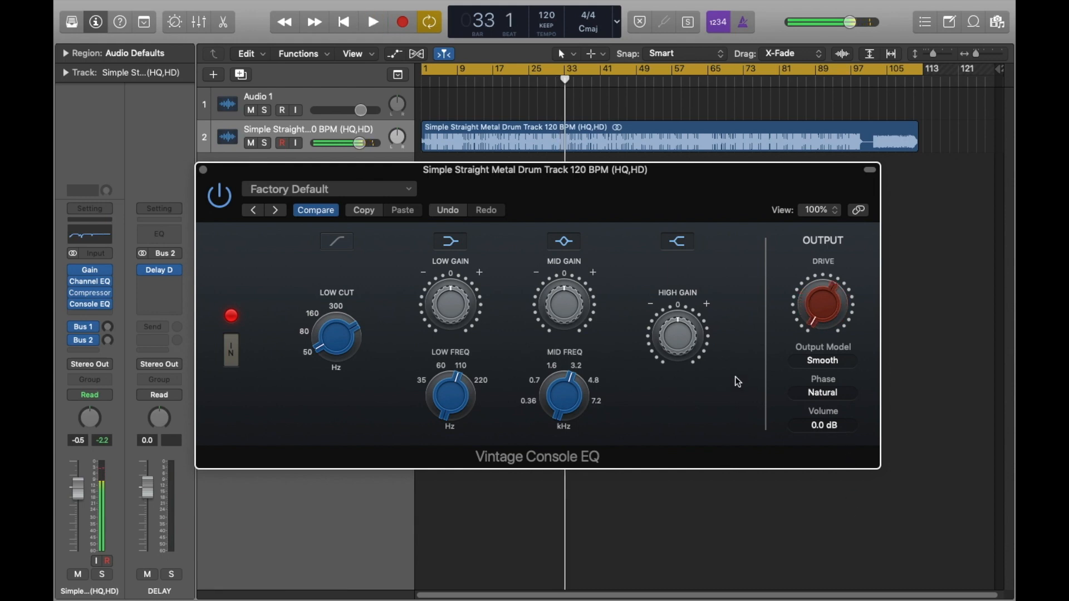
Play the drums from around bar 24 and raise the Vintage Console EQ's Low Gain to 4.0 dB
{"action": "mouse_move", "coordinate": [427, 316]}
{"action": "mouse_move", "coordinate": [552, 295]}
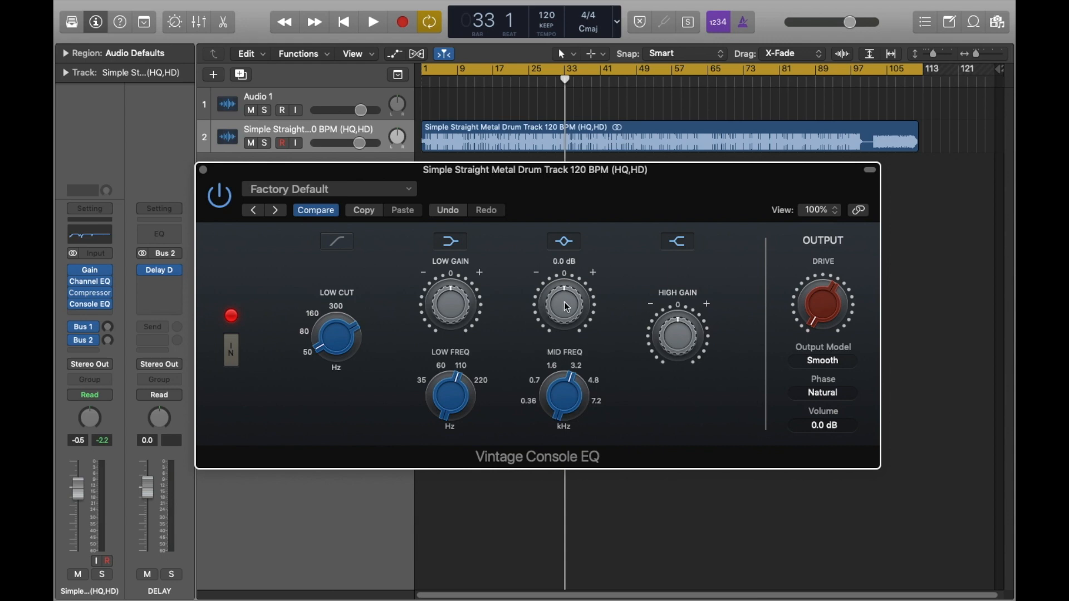
{"action": "key", "text": "space"}
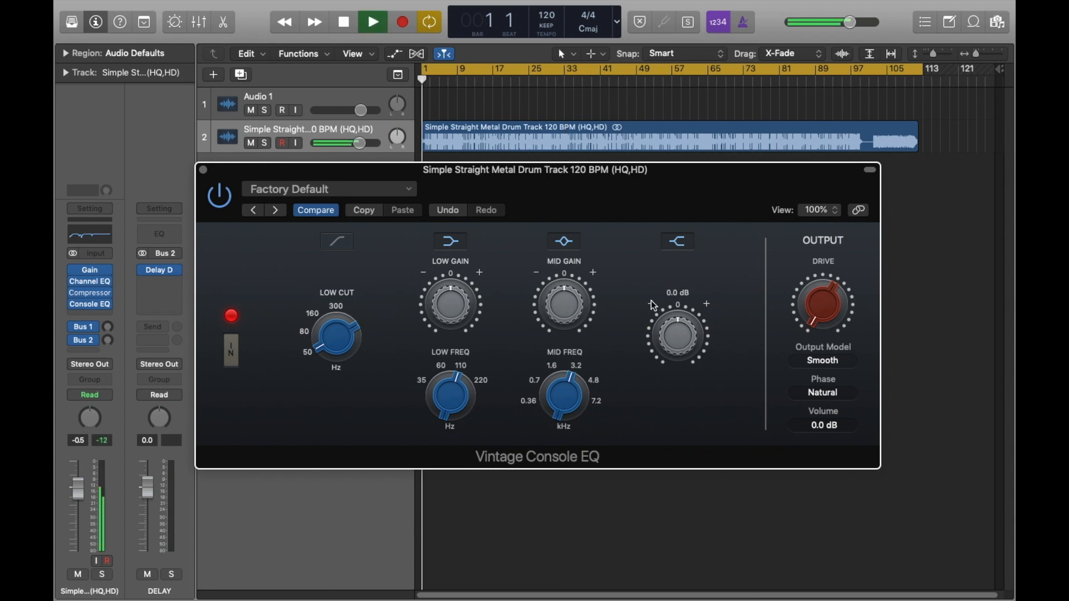
{"action": "left_click", "coordinate": [524, 82]}
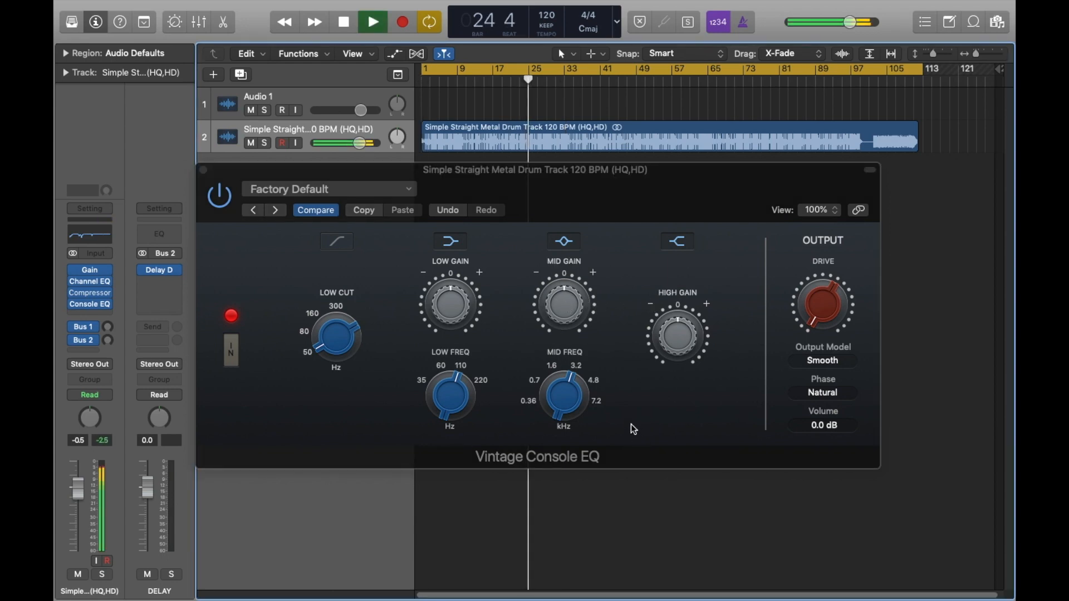
{"action": "left_click", "coordinate": [446, 321]}
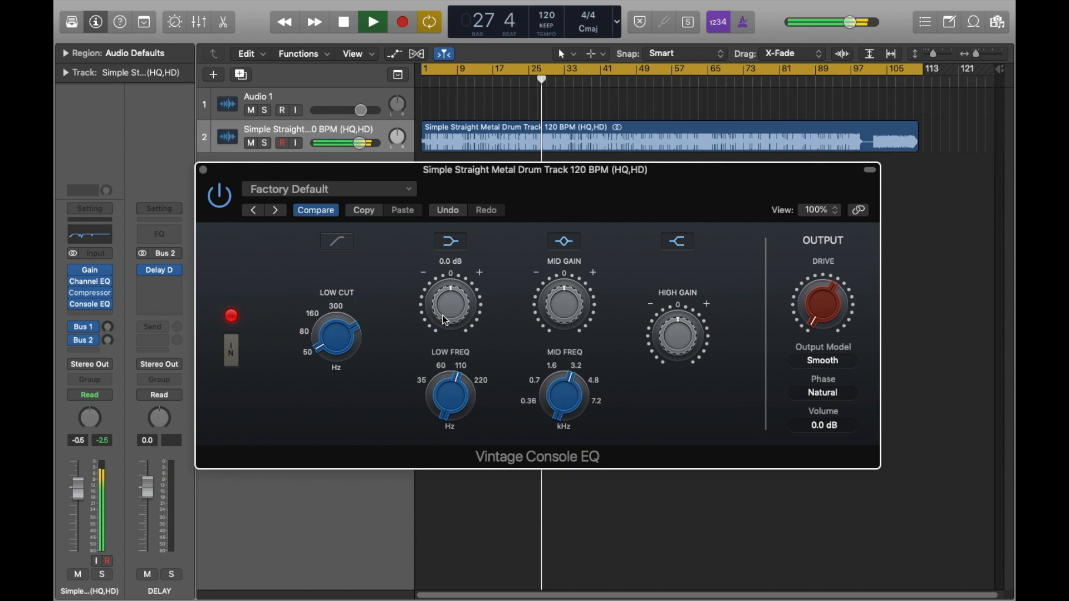
{"action": "left_click_drag", "start_coordinate": [443, 309], "coordinate": [443, 294]}
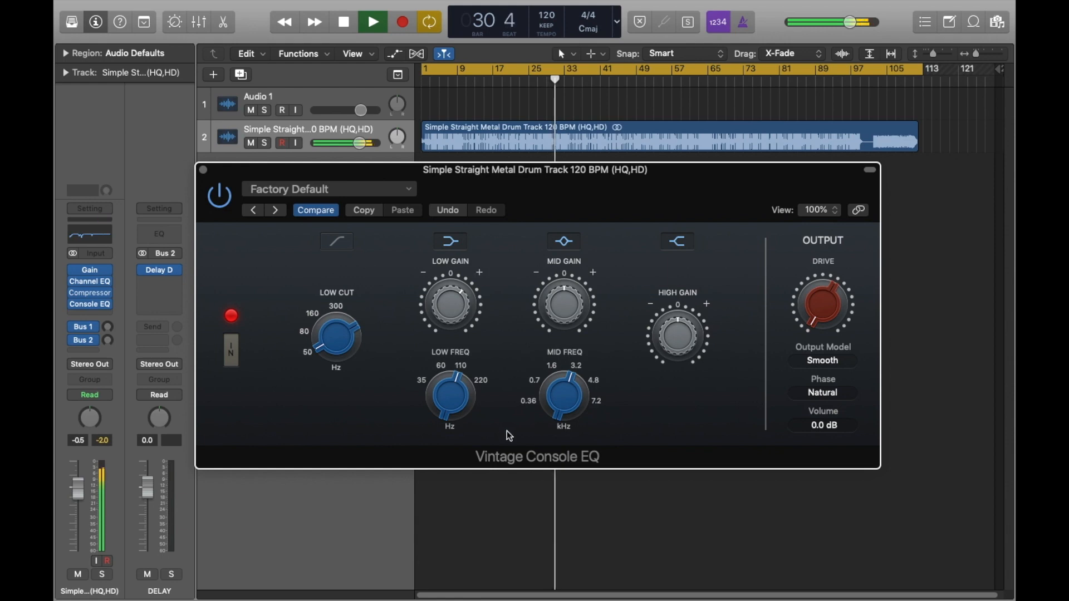
{"action": "mouse_move", "coordinate": [460, 363]}
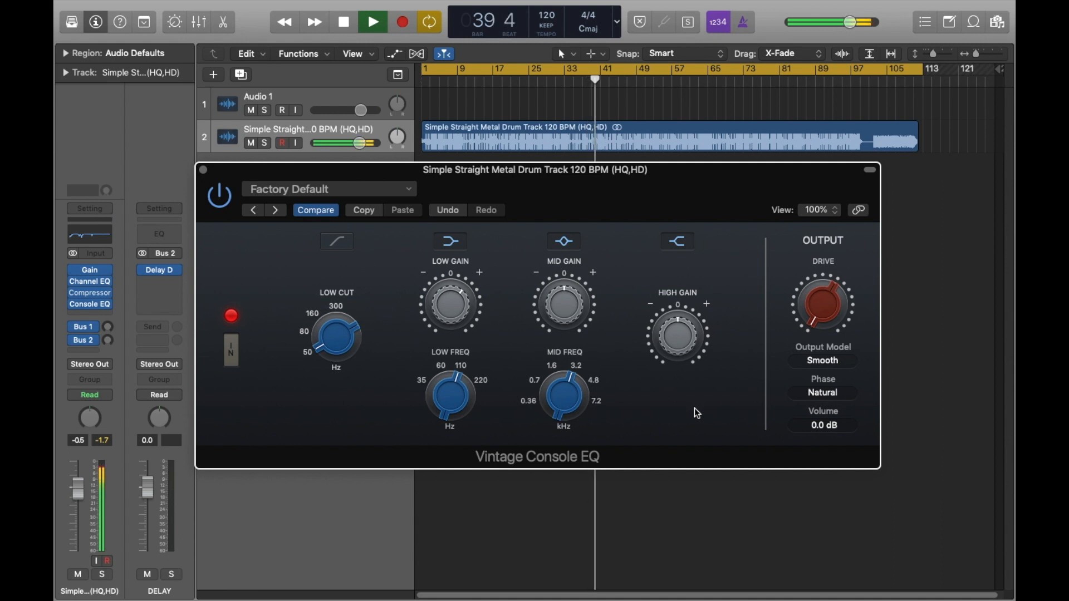
{"action": "mouse_move", "coordinate": [464, 301]}
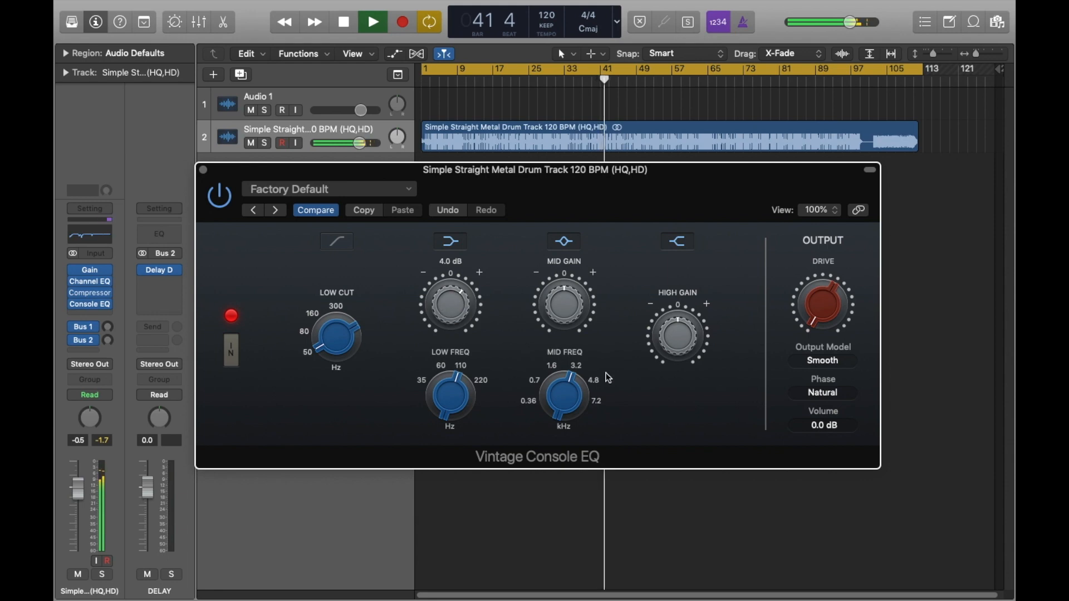
Boost the Vintage Console EQ's High Gain slightly, raise its Drive moderately during playback, and close the plug-in
{"action": "mouse_move", "coordinate": [703, 356]}
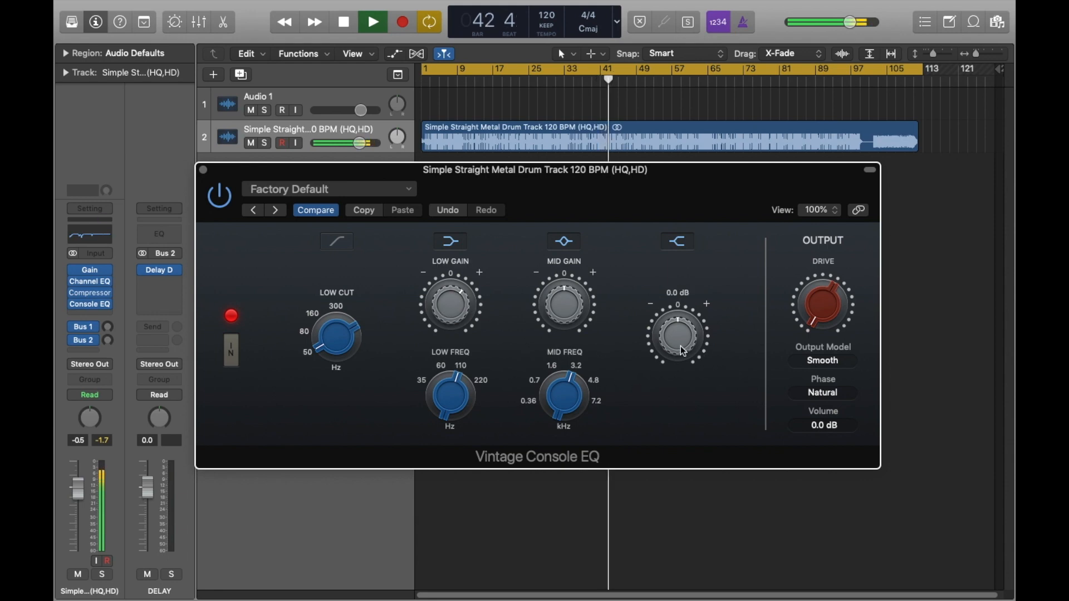
{"action": "mouse_move", "coordinate": [681, 346]}
{"action": "left_mouse_down"}
{"action": "mouse_move", "coordinate": [681, 327]}
{"action": "mouse_move", "coordinate": [685, 338]}
{"action": "left_mouse_up"}
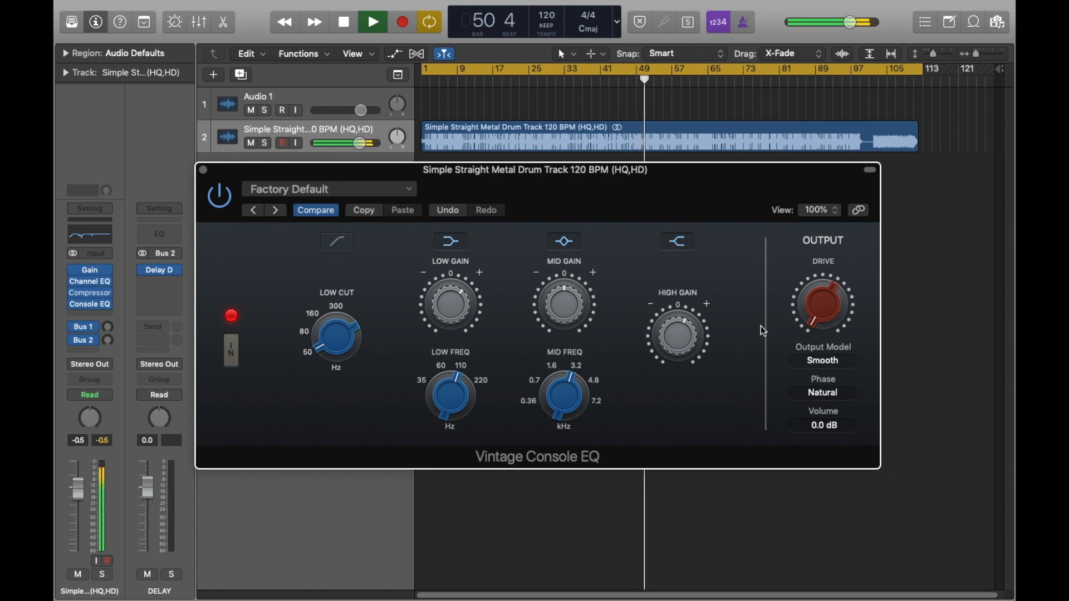
{"action": "left_click_drag", "start_coordinate": [829, 301], "coordinate": [825, 273]}
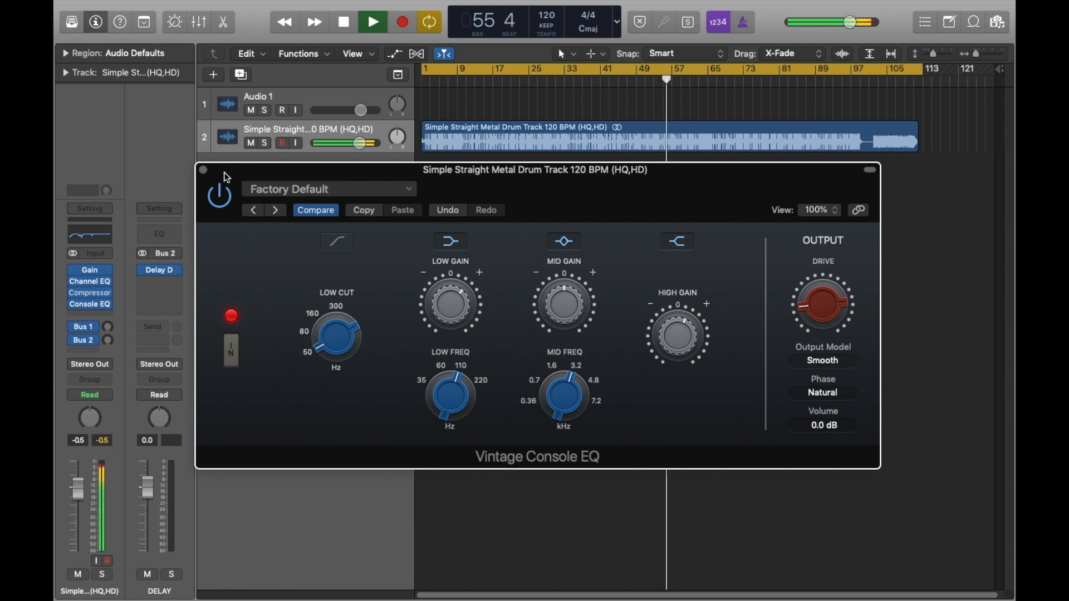
{"action": "left_click", "coordinate": [204, 170]}
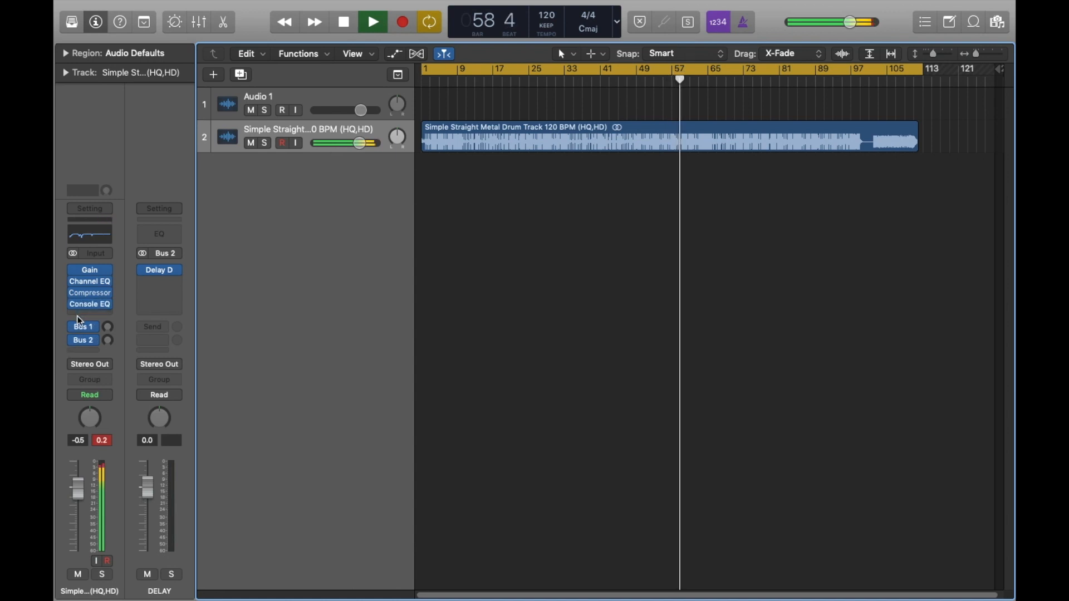
Bypass the Console EQ, Compressor and Channel EQ on the drum track during playback, checking the Channel EQ's curve, and stop playback
{"action": "mouse_move", "coordinate": [73, 305]}
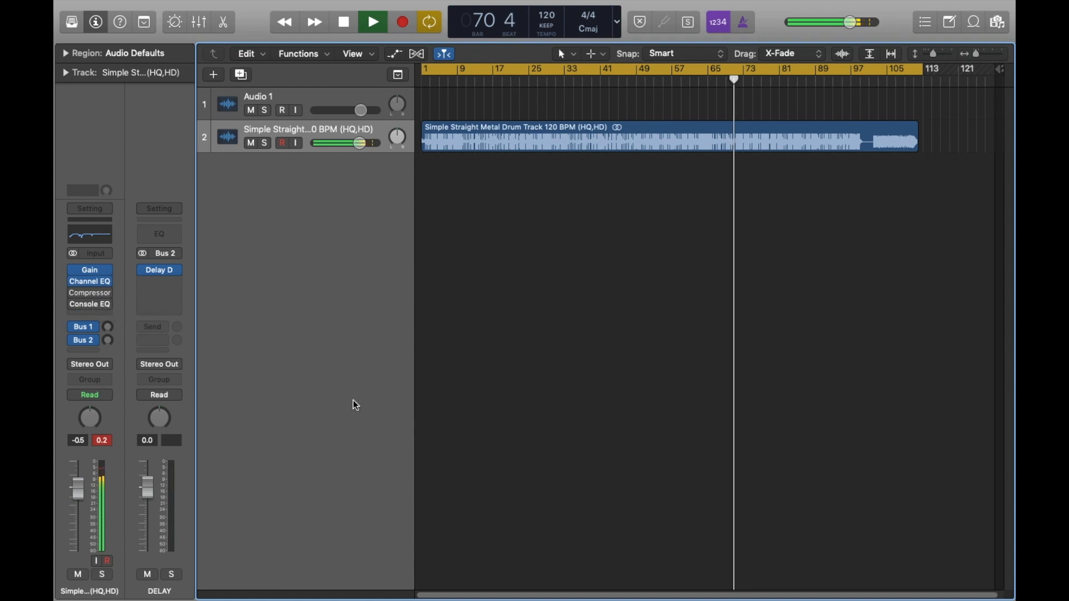
{"action": "left_click", "coordinate": [88, 282]}
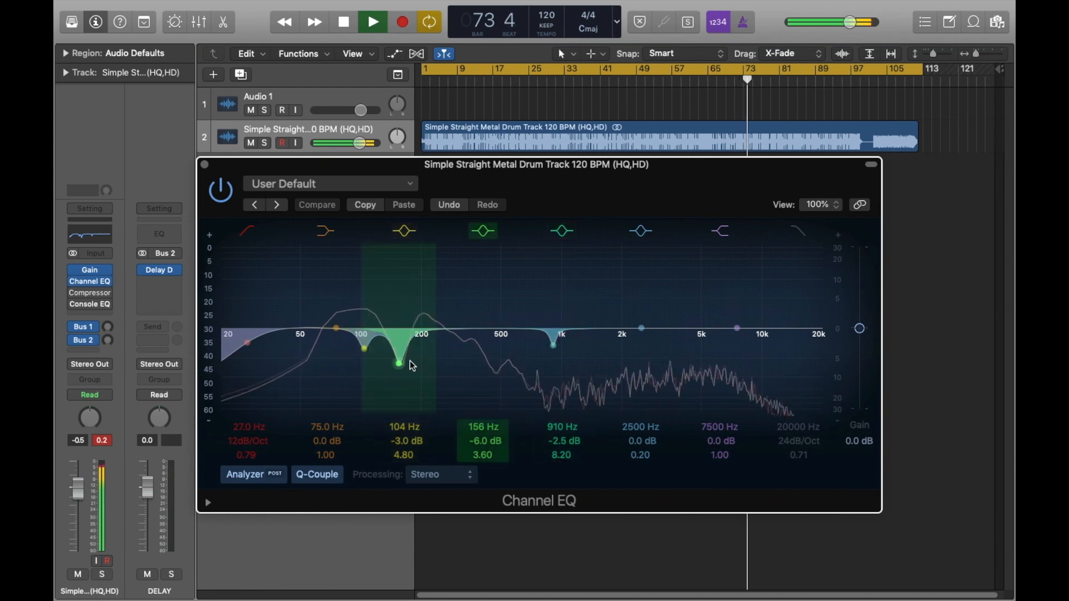
{"action": "left_click", "coordinate": [205, 165]}
{"action": "mouse_move", "coordinate": [86, 282]}
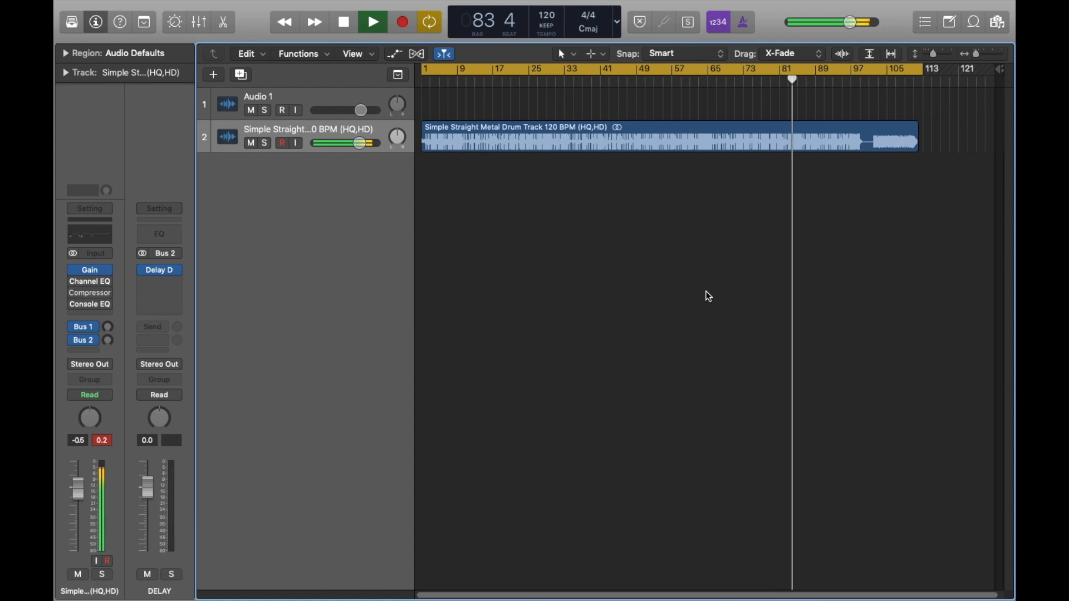
{"action": "key", "text": "space"}
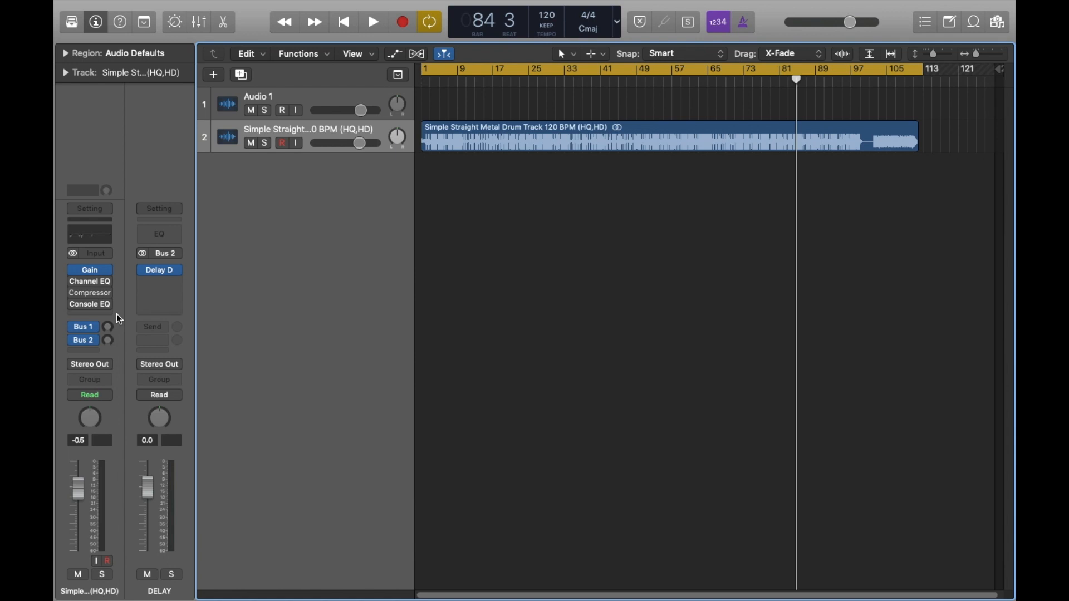
{"action": "mouse_move", "coordinate": [90, 332]}
{"action": "mouse_move", "coordinate": [77, 307]}
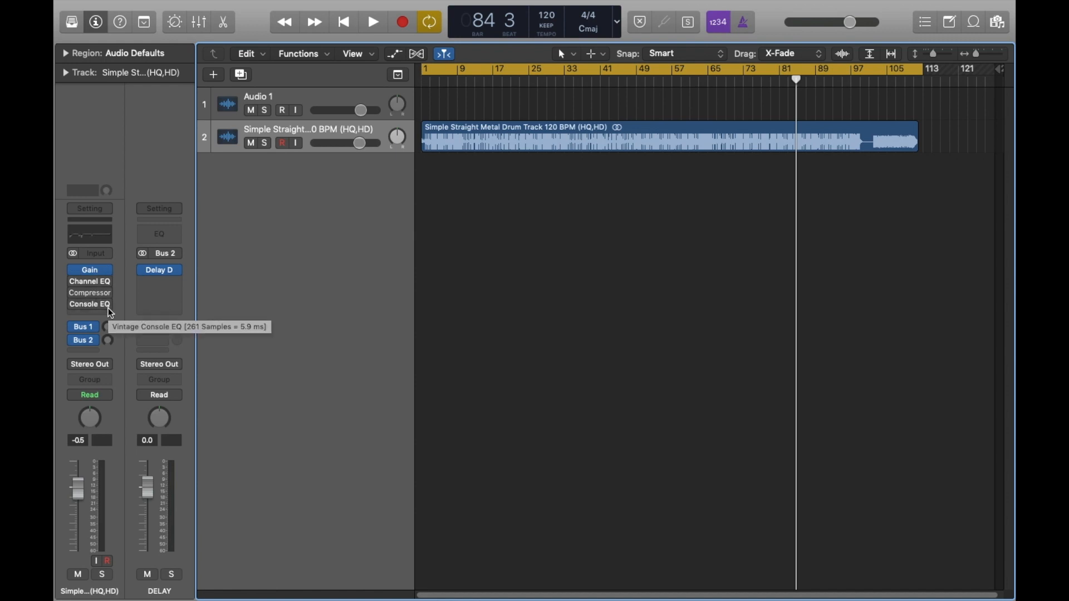
{"action": "mouse_move", "coordinate": [112, 309]}
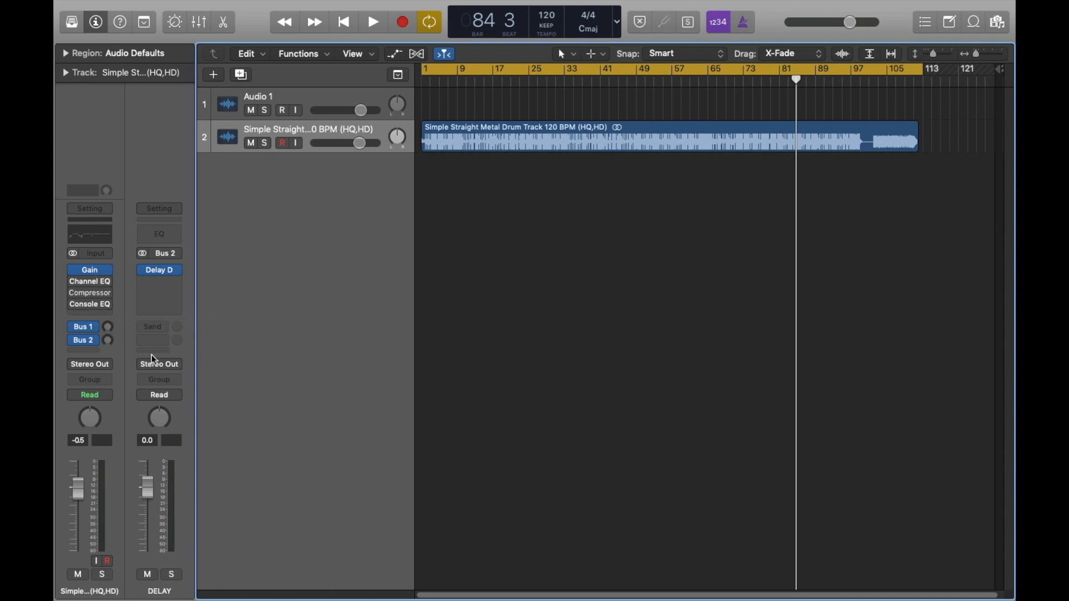
Show the Mixer and rename the drum track's channel as DRUMS
{"action": "mouse_move", "coordinate": [86, 325]}
{"action": "key", "text": "x"}
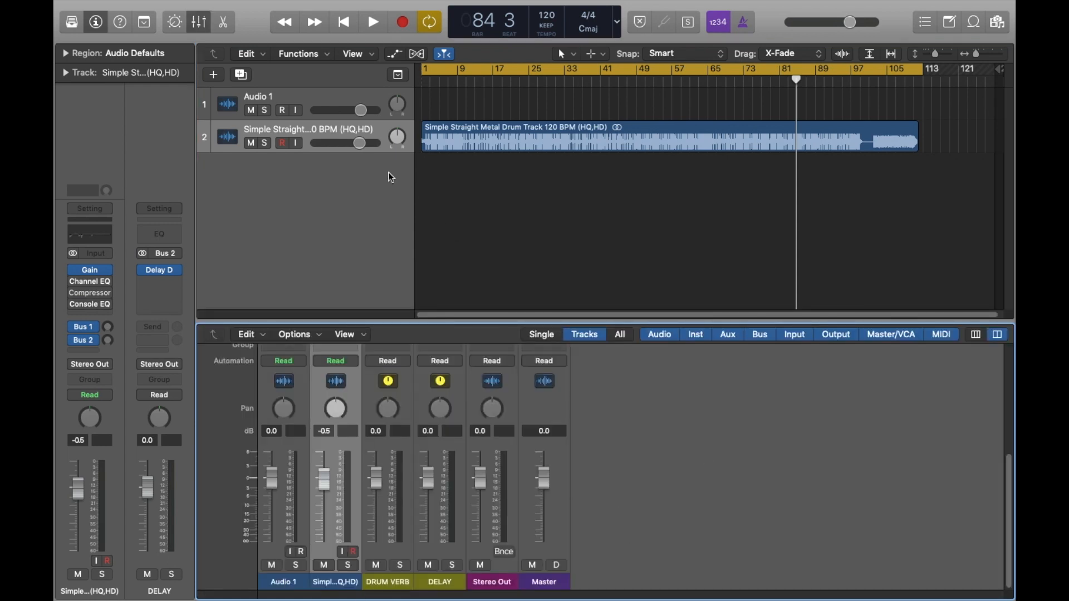
{"action": "double_click", "coordinate": [336, 582]}
{"action": "type", "text": "DRUMS"}
{"action": "key", "text": "Return"}
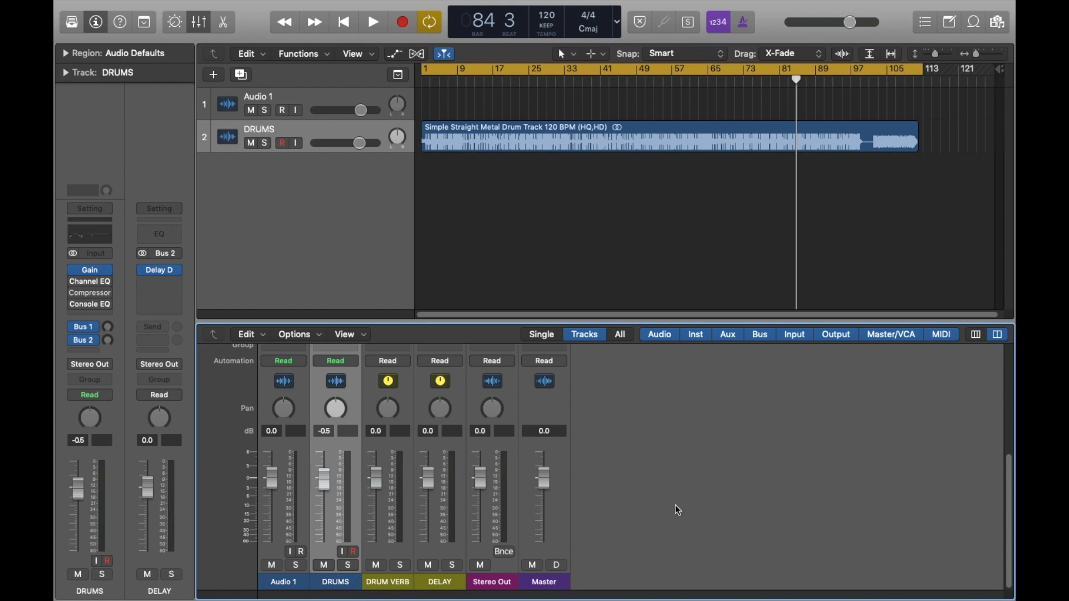
Play the drums from the beginning, bring up the Bus 1 DRUM VERB strip beside the DRUMS strip, and stop playback
{"action": "left_click", "coordinate": [530, 99]}
{"action": "key", "text": "Return"}
{"action": "key", "text": "space"}
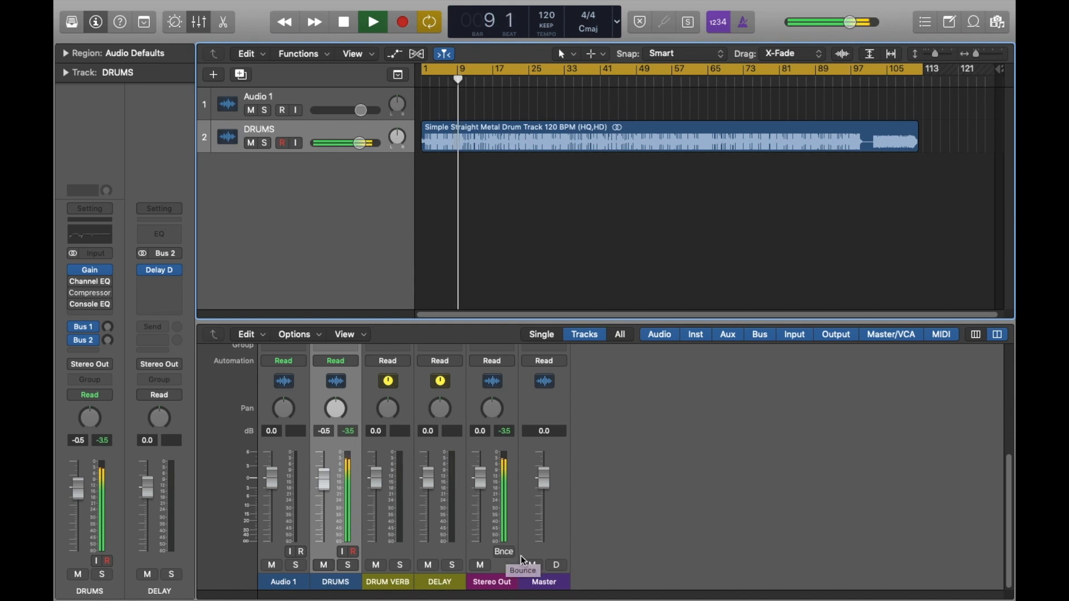
{"action": "left_click", "coordinate": [87, 332]}
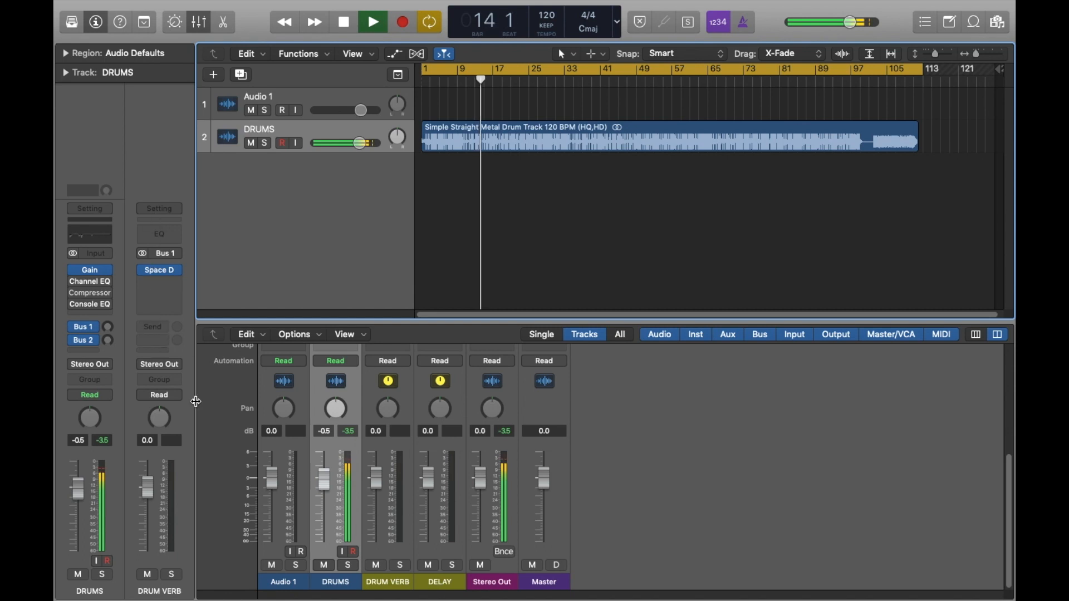
{"action": "key", "text": "space"}
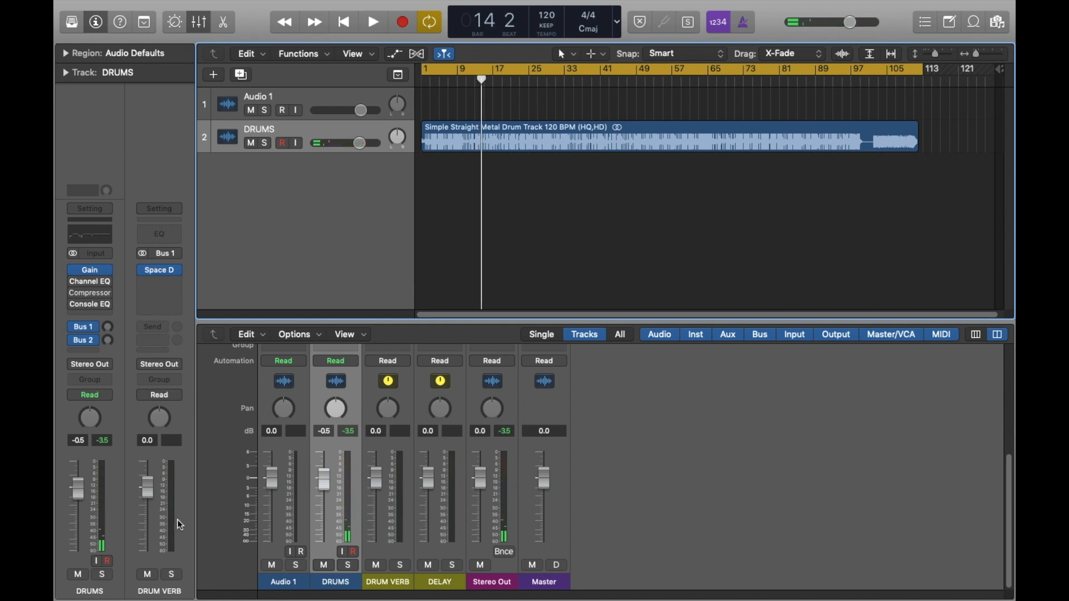
Raise the Bus 1 send level on the DRUMS channel and play the song from the beginning
{"action": "mouse_move", "coordinate": [106, 273]}
{"action": "left_click_drag", "start_coordinate": [108, 299], "coordinate": [110, 268]}
{"action": "key", "text": "space"}
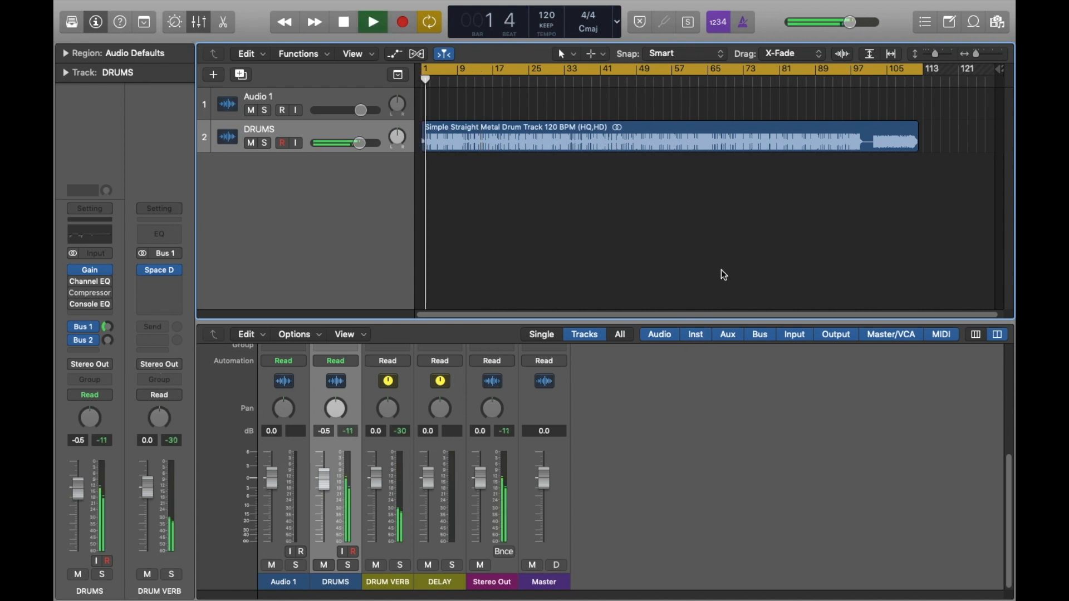
Compare the drum sound with the DRUM VERB channel muted and unmuted during playback, leaving it unmuted
{"action": "mouse_move", "coordinate": [168, 272]}
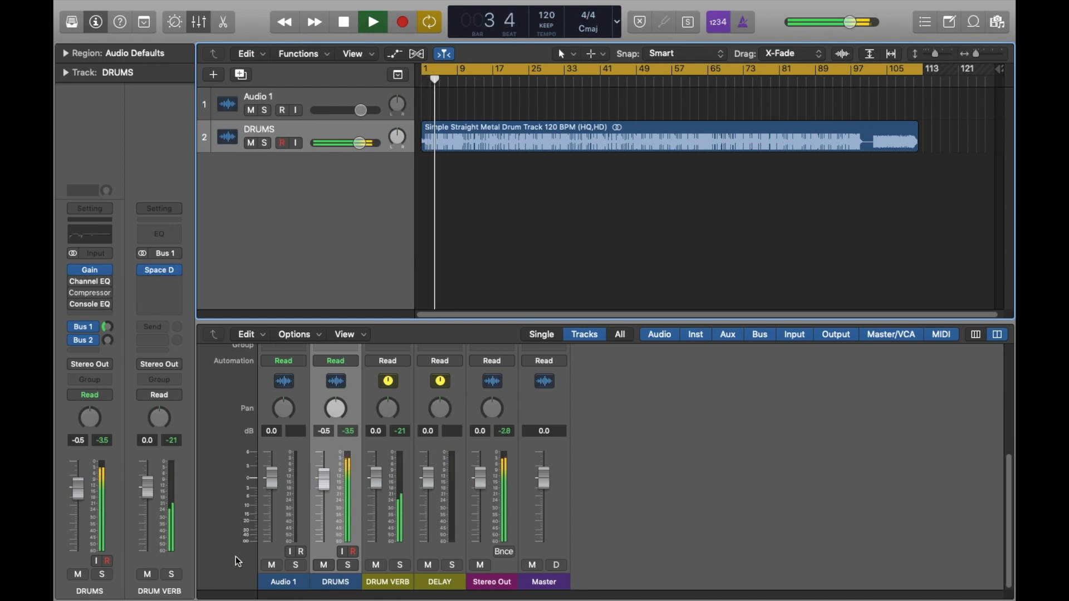
{"action": "left_click", "coordinate": [147, 575]}
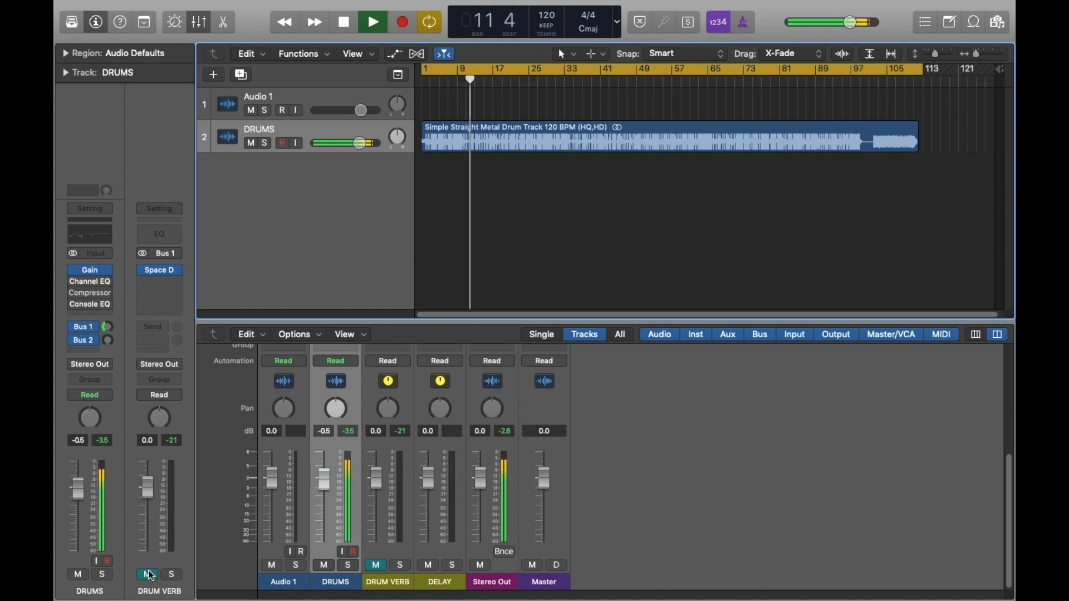
{"action": "left_click", "coordinate": [152, 577]}
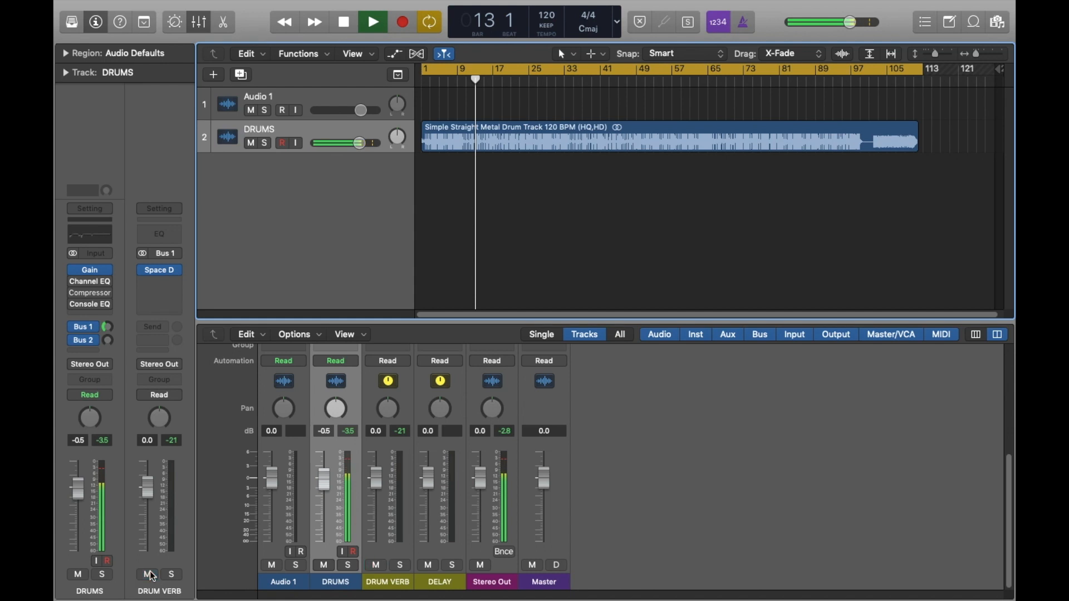
Load the large-room preset 02.7s Big Chamber in Space Designer on the DRUM VERB channel and close the plug-in window
{"action": "left_click", "coordinate": [160, 270]}
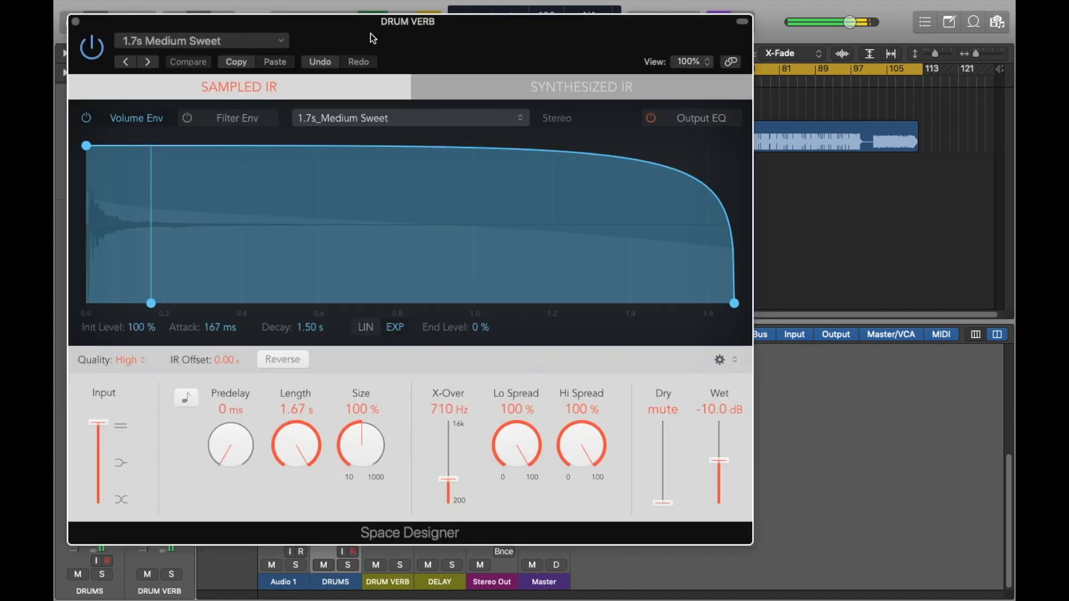
{"action": "left_click", "coordinate": [283, 43]}
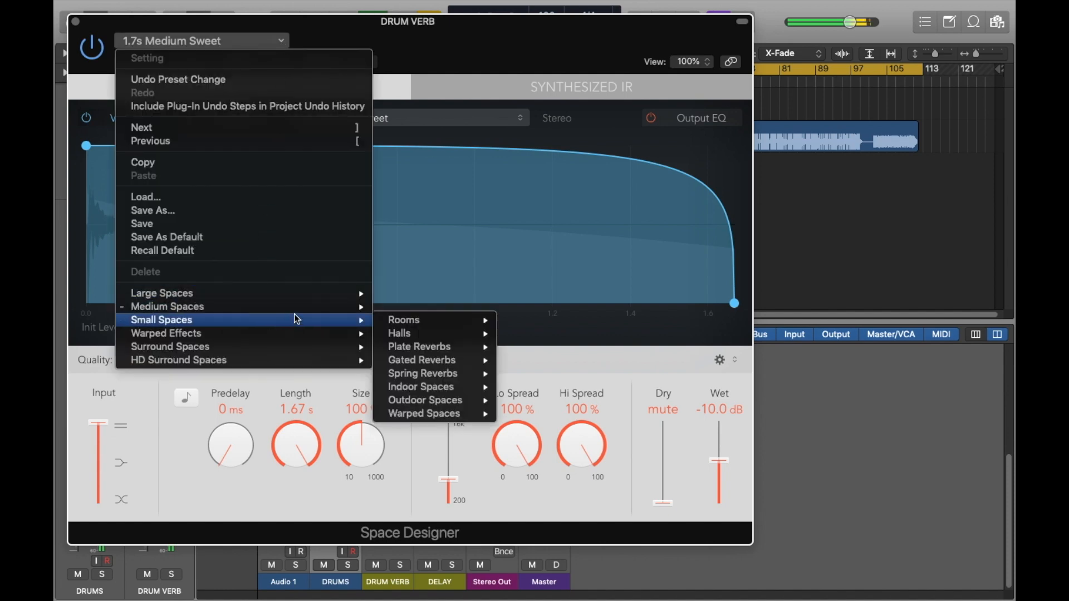
{"action": "mouse_move", "coordinate": [303, 295]}
{"action": "mouse_move", "coordinate": [440, 299]}
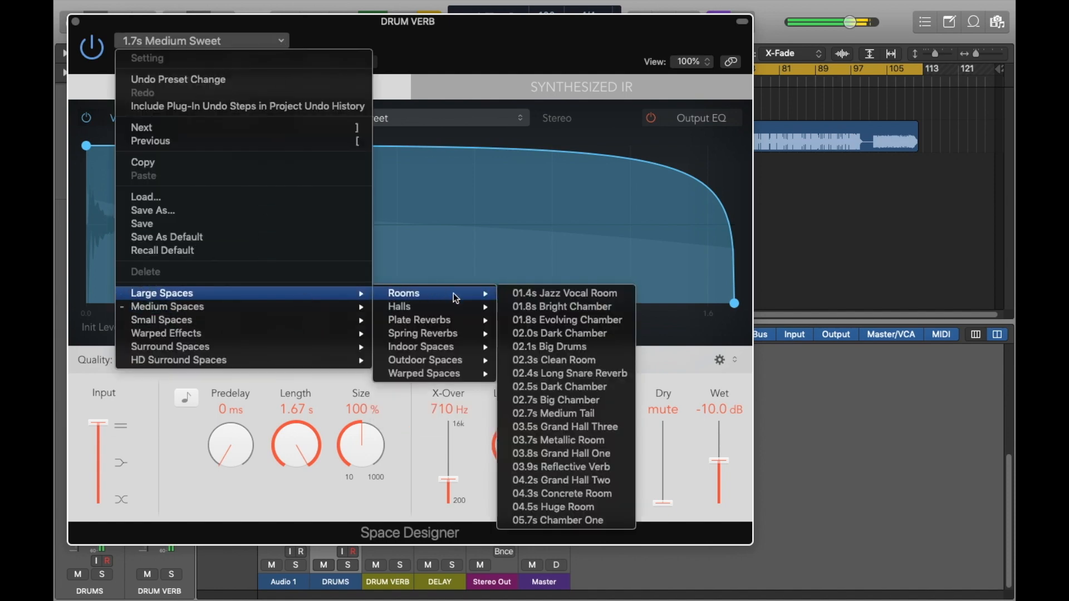
{"action": "left_click", "coordinate": [600, 399]}
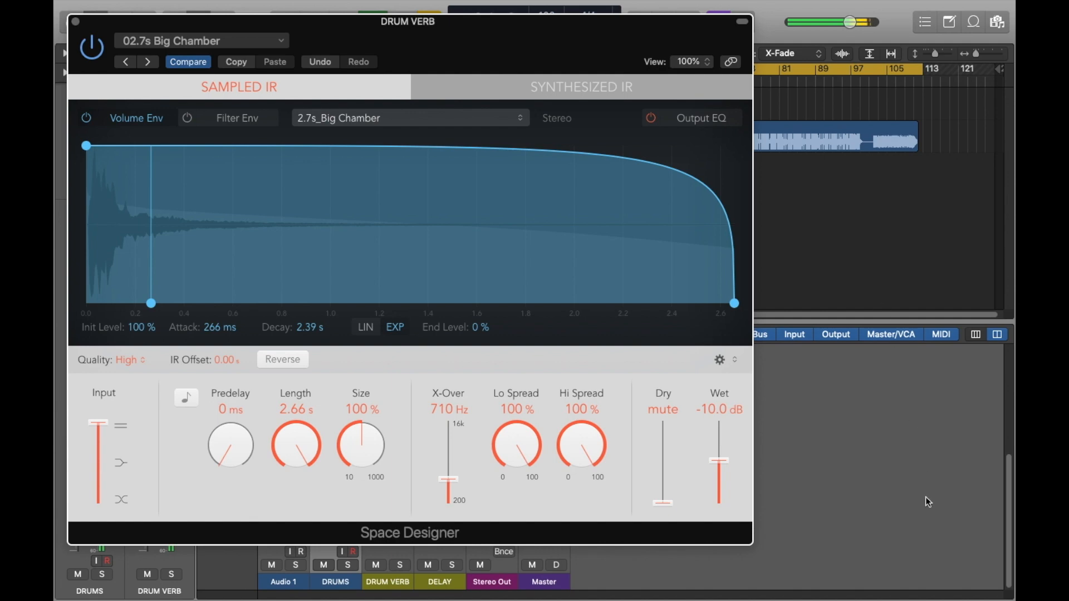
{"action": "left_click", "coordinate": [76, 22]}
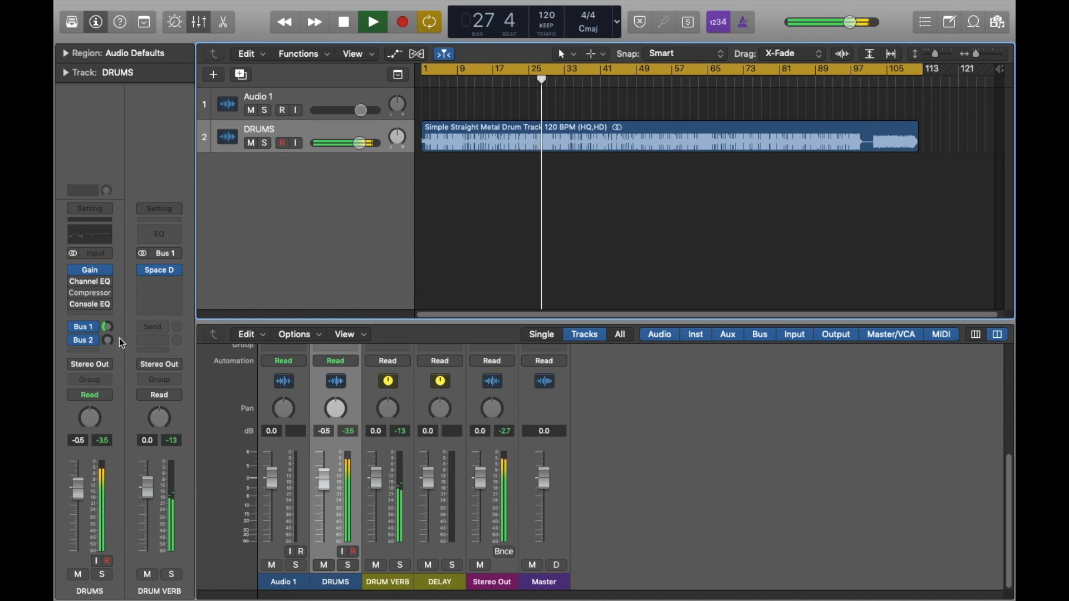
Vary the Bus 1 send level on the DRUMS channel during playback, ending at -24.5 dB, and stop playback
{"action": "mouse_move", "coordinate": [110, 327]}
{"action": "left_click_drag", "start_coordinate": [110, 328], "coordinate": [106, 352]}
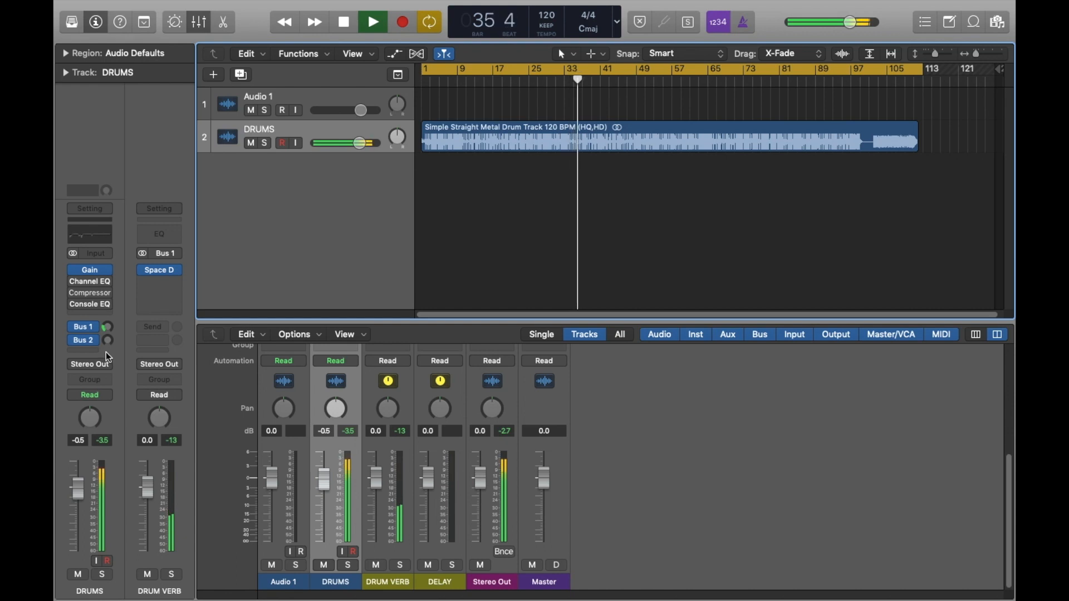
{"action": "left_click_drag", "start_coordinate": [106, 352], "coordinate": [106, 351]}
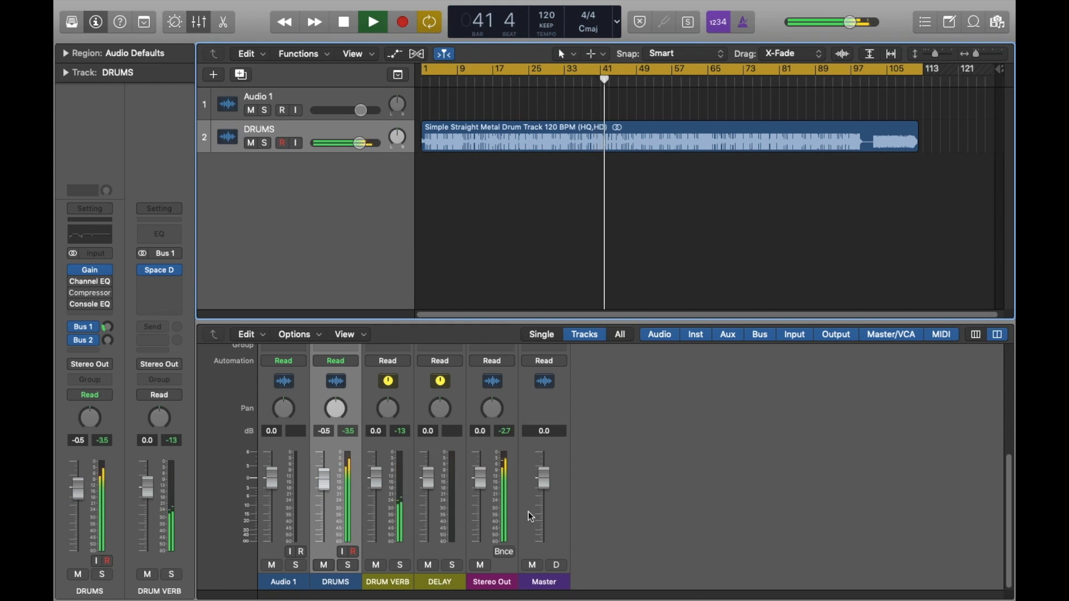
{"action": "left_click_drag", "start_coordinate": [109, 326], "coordinate": [112, 284]}
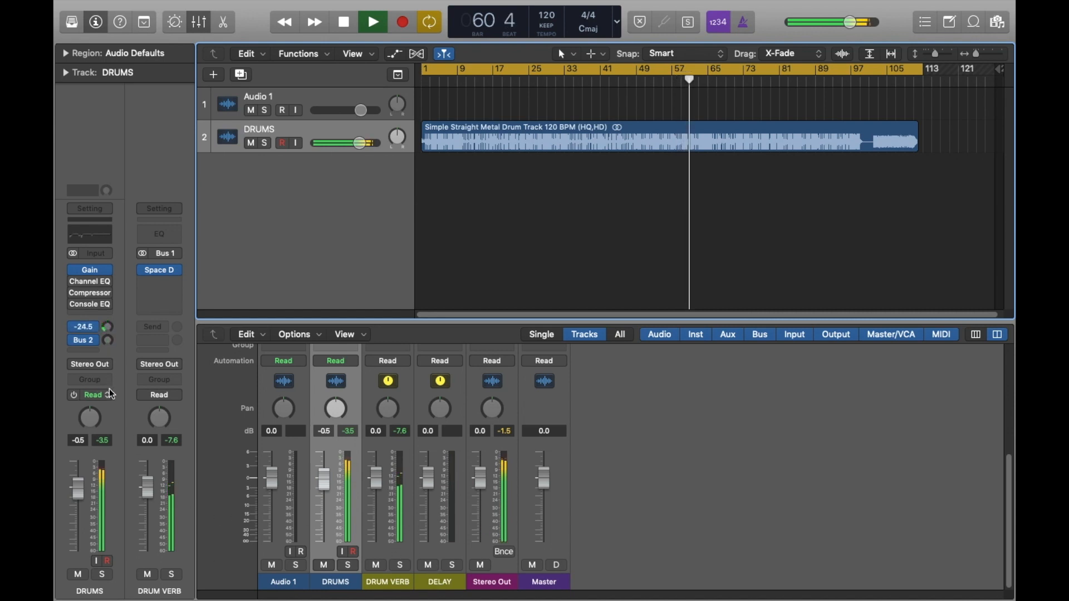
{"action": "key", "text": "space"}
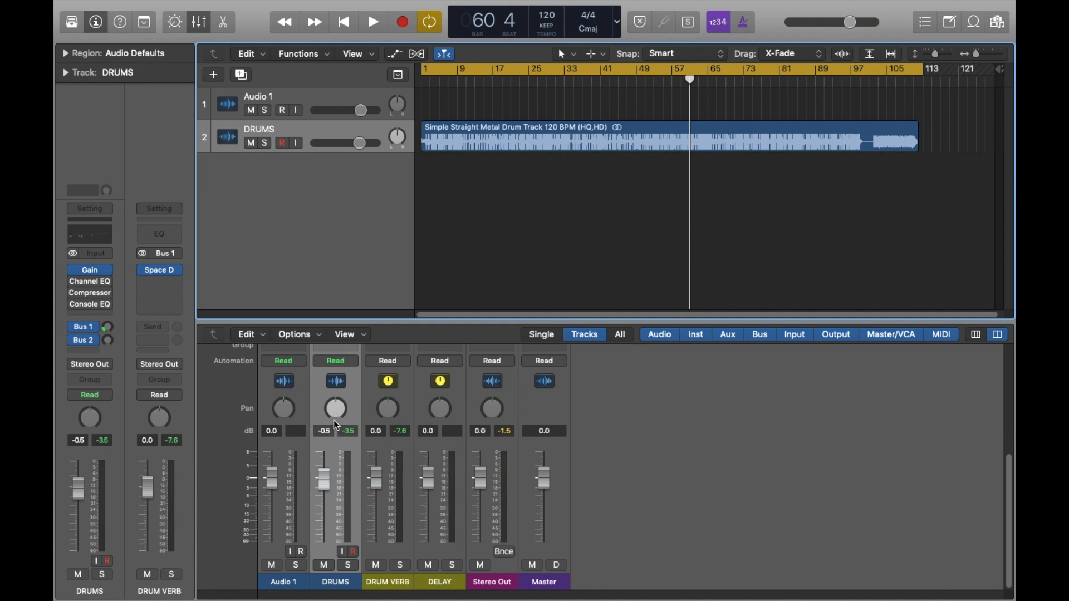
Audition the drums with the DRUMS channel panned to -64 and to the opposite side, recentre the pan, and stop playback
{"action": "mouse_move", "coordinate": [88, 344]}
{"action": "key", "text": "space"}
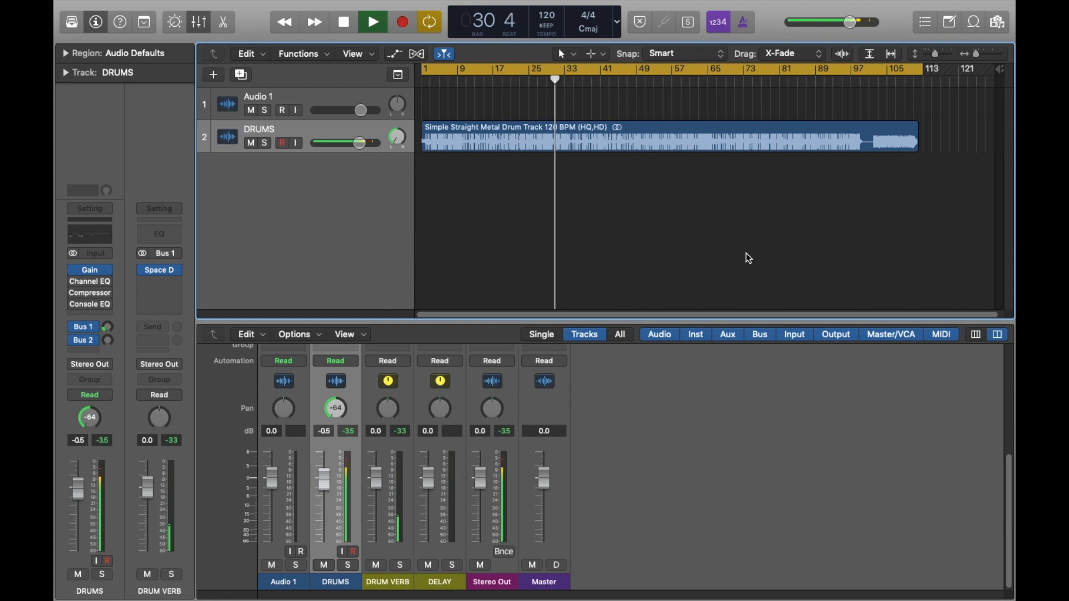
{"action": "left_click_drag", "start_coordinate": [89, 419], "coordinate": [89, 351]}
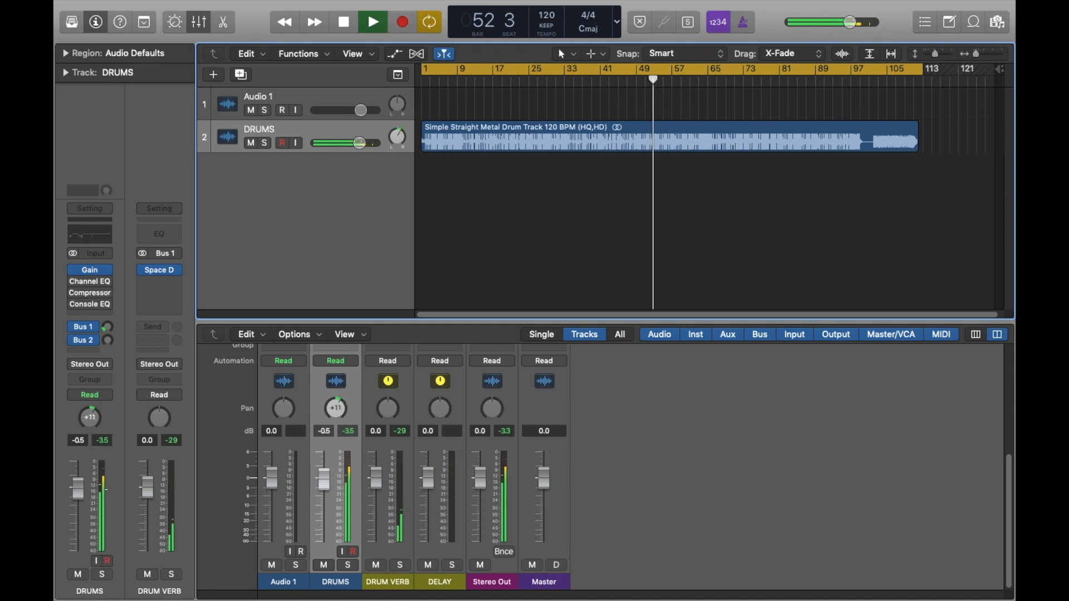
{"action": "key", "text": "space"}
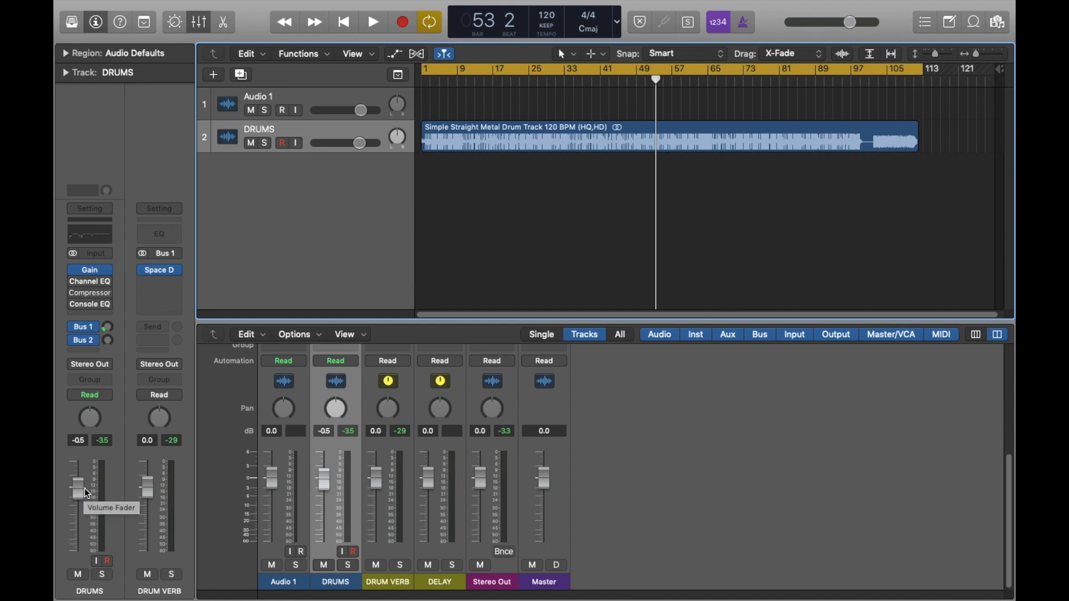
Set the DRUMS volume fader to 0.0 dB and play the song from the beginning
{"action": "left_click_drag", "start_coordinate": [82, 497], "coordinate": [82, 495]}
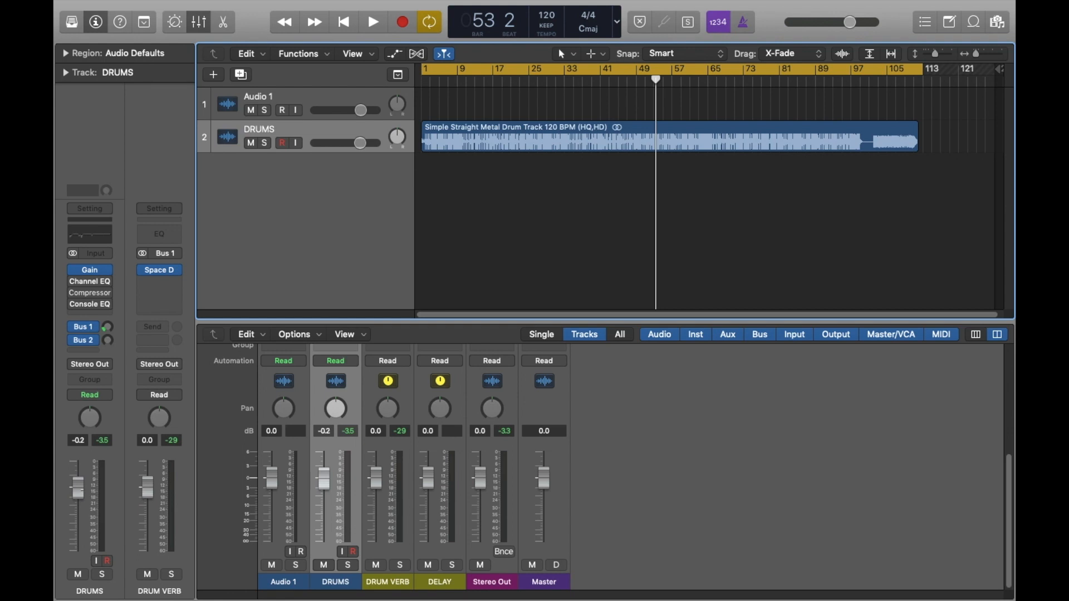
{"action": "left_click_drag", "start_coordinate": [83, 495], "coordinate": [83, 494]}
{"action": "key", "text": "Return"}
{"action": "key", "text": "space"}
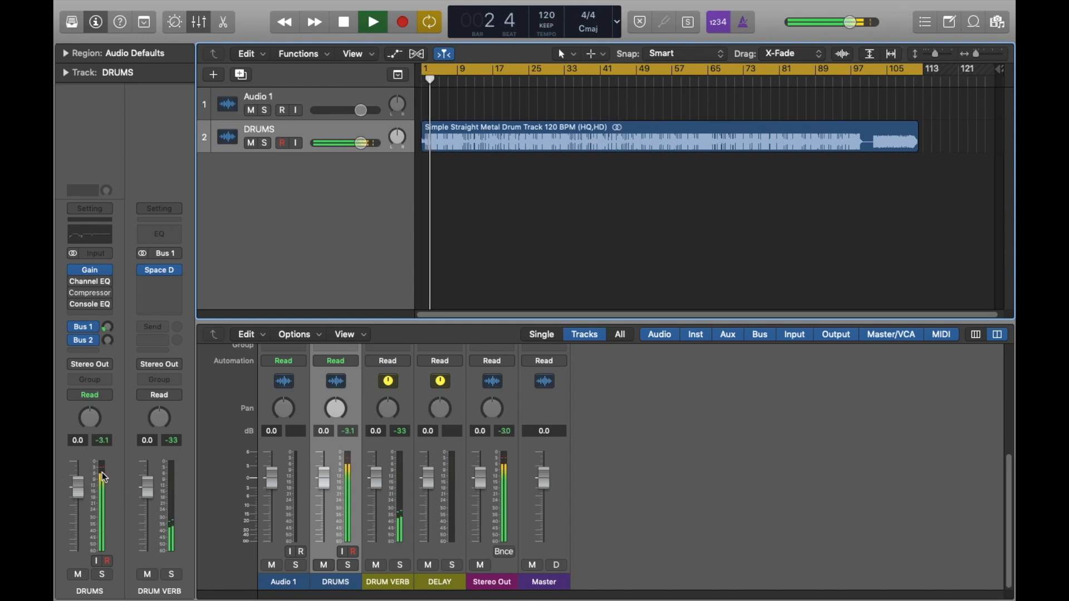
Turn on the bypassed DRUMS inserts, lower the channel's fader to -1.5 dB with its peak reading reset, and stop playback
{"action": "mouse_move", "coordinate": [73, 285]}
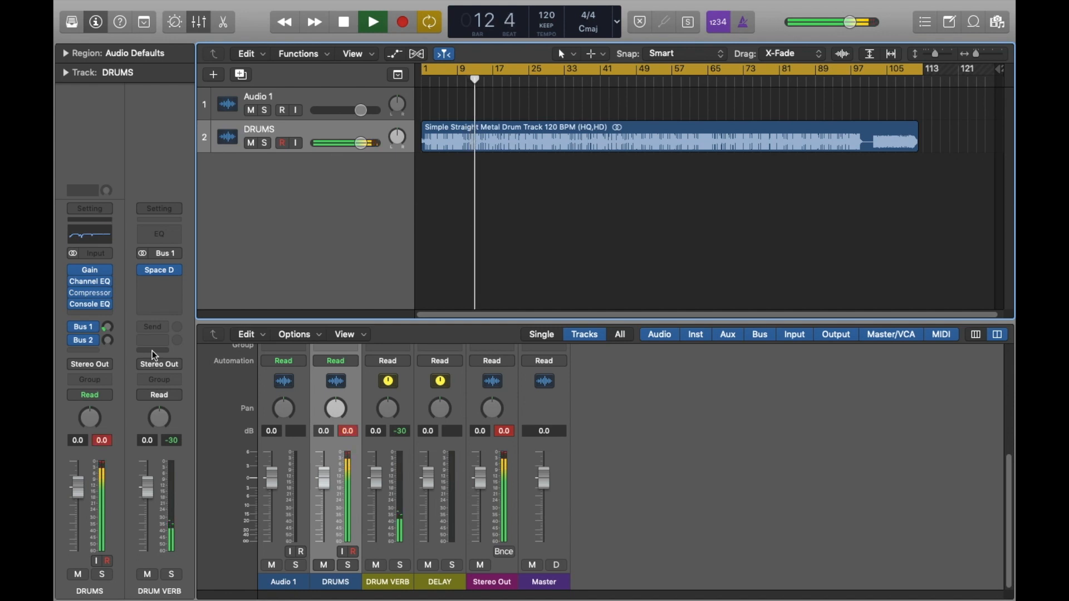
{"action": "left_click_drag", "start_coordinate": [81, 493], "coordinate": [80, 500]}
{"action": "left_click", "coordinate": [108, 444]}
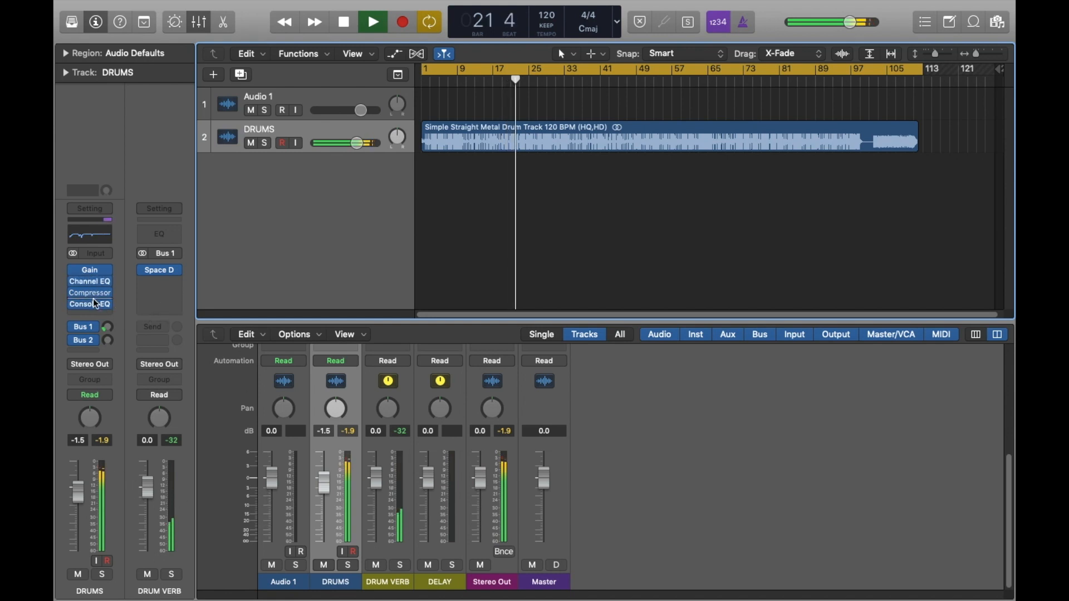
{"action": "key", "text": "space"}
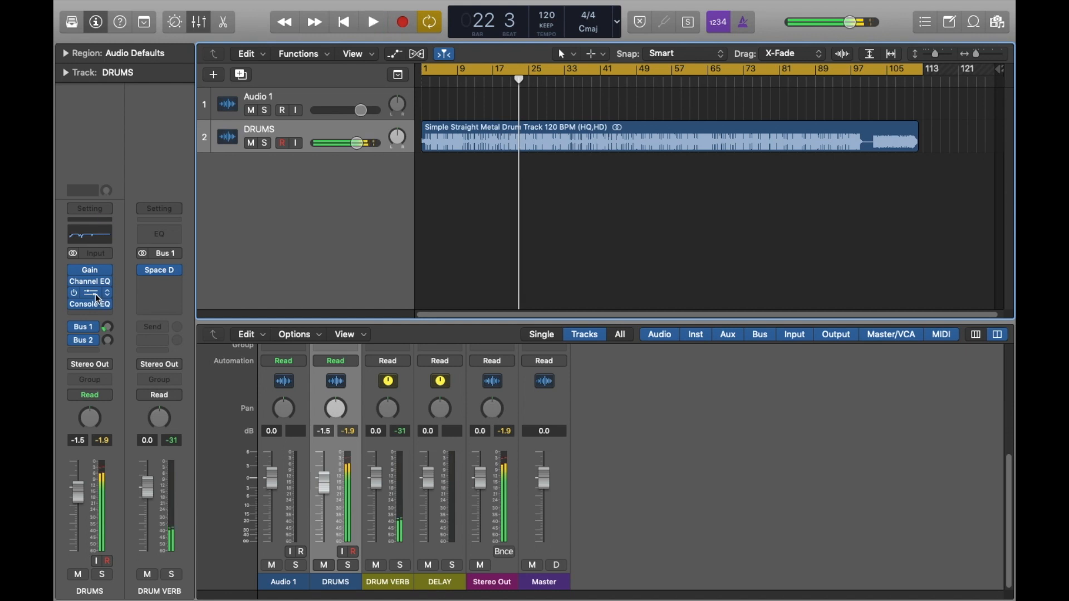
Lower the DRUMS Compressor's output gain to -15.5 dB while playing from the beginning, and close the plug-in window
{"action": "left_click", "coordinate": [93, 294]}
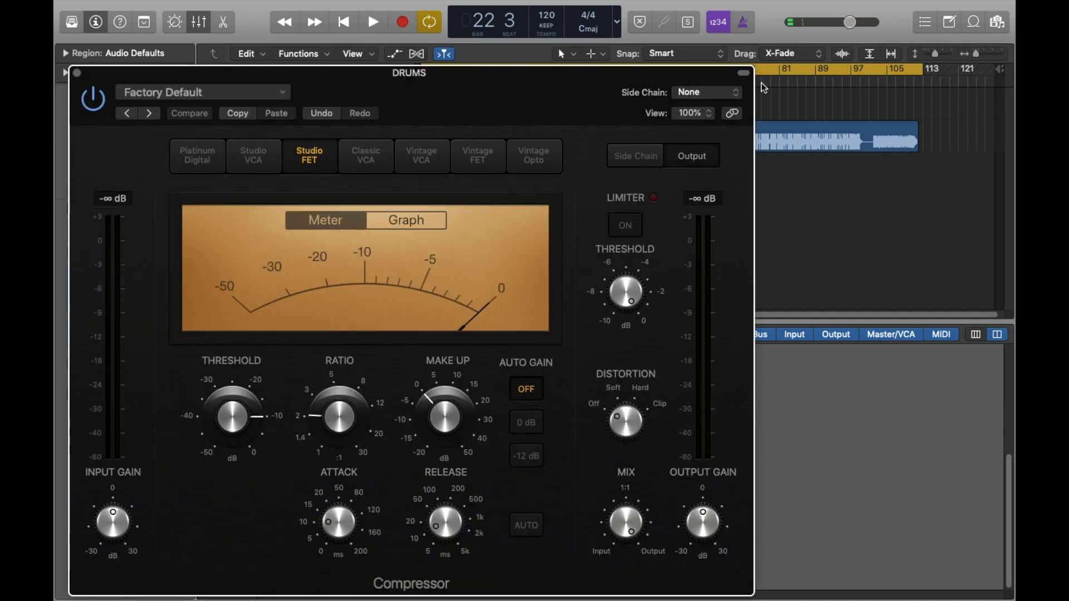
{"action": "key", "text": "space"}
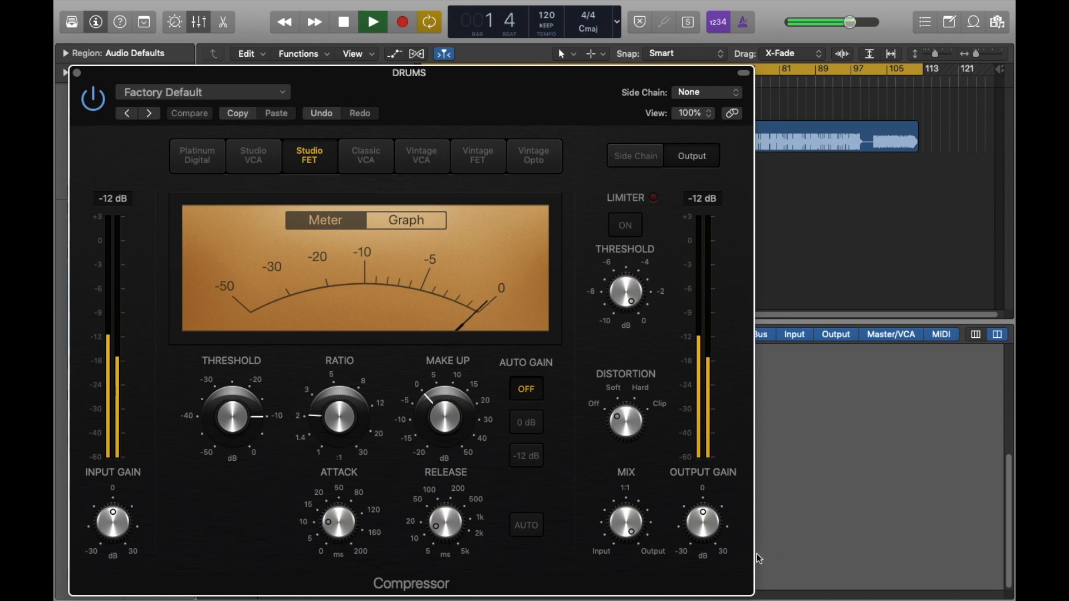
{"action": "mouse_move", "coordinate": [711, 525]}
{"action": "left_click_drag", "start_coordinate": [711, 525], "coordinate": [714, 559]}
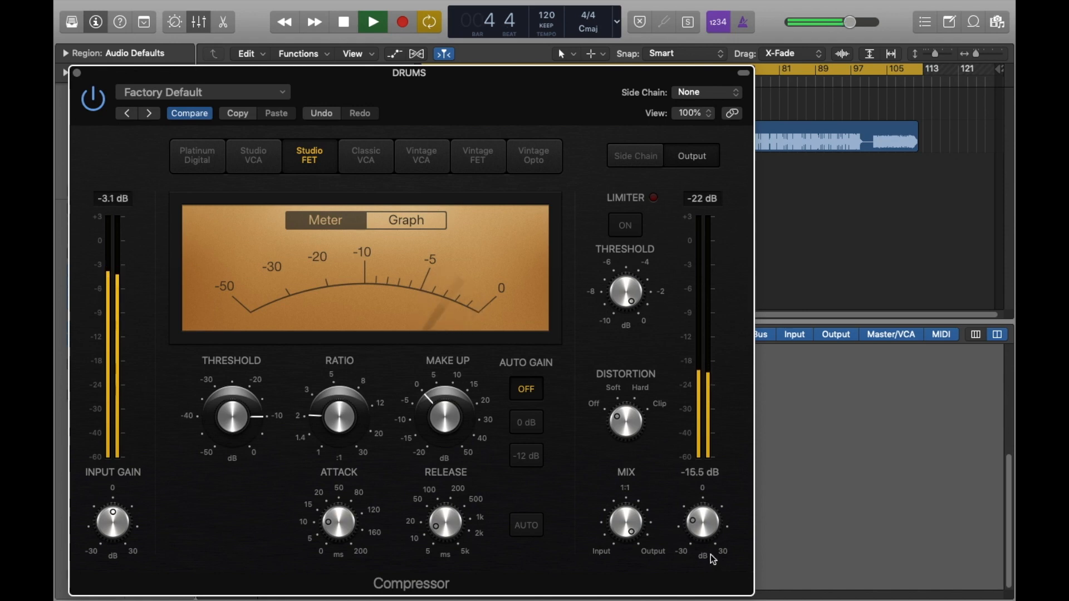
{"action": "left_click", "coordinate": [78, 73]}
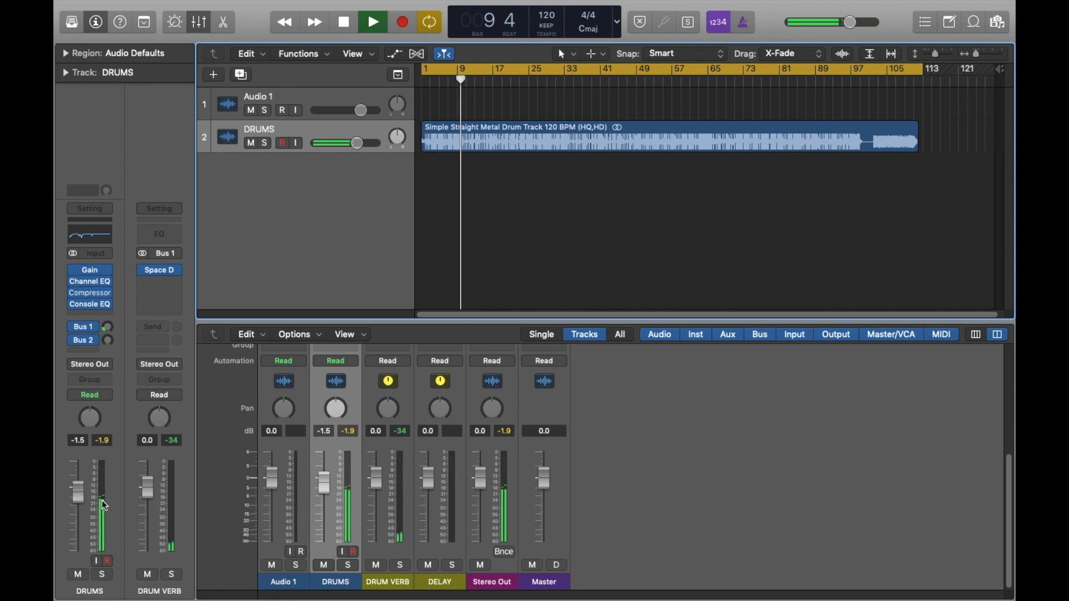
Raise the DRUMS volume fader to 6.0 dB during playback and bring it back down to -0.2 dB
{"action": "left_click_drag", "start_coordinate": [78, 490], "coordinate": [78, 458]}
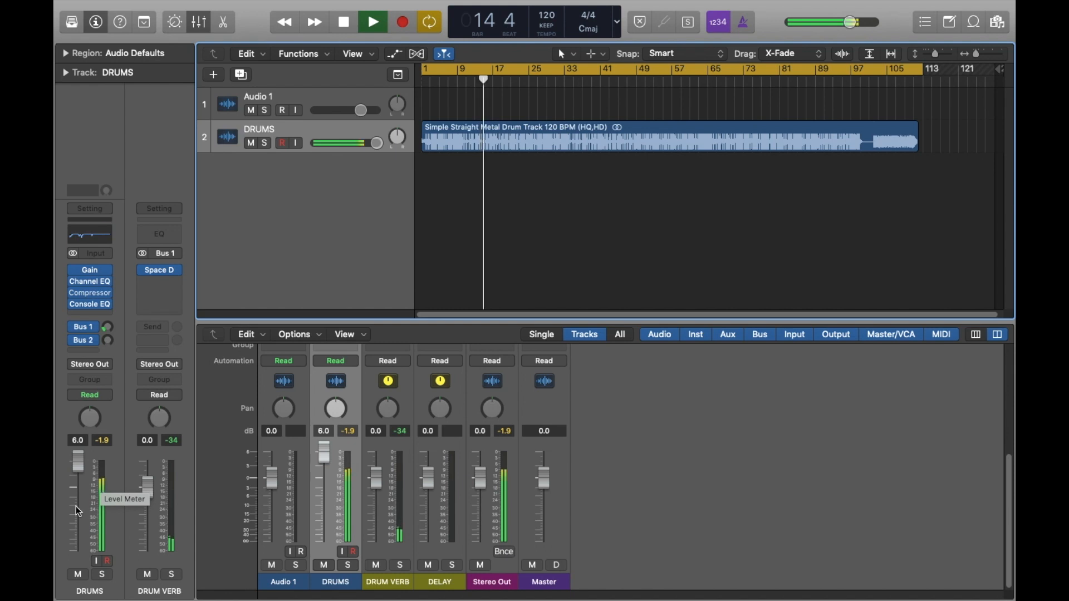
{"action": "left_click_drag", "start_coordinate": [78, 461], "coordinate": [78, 489]}
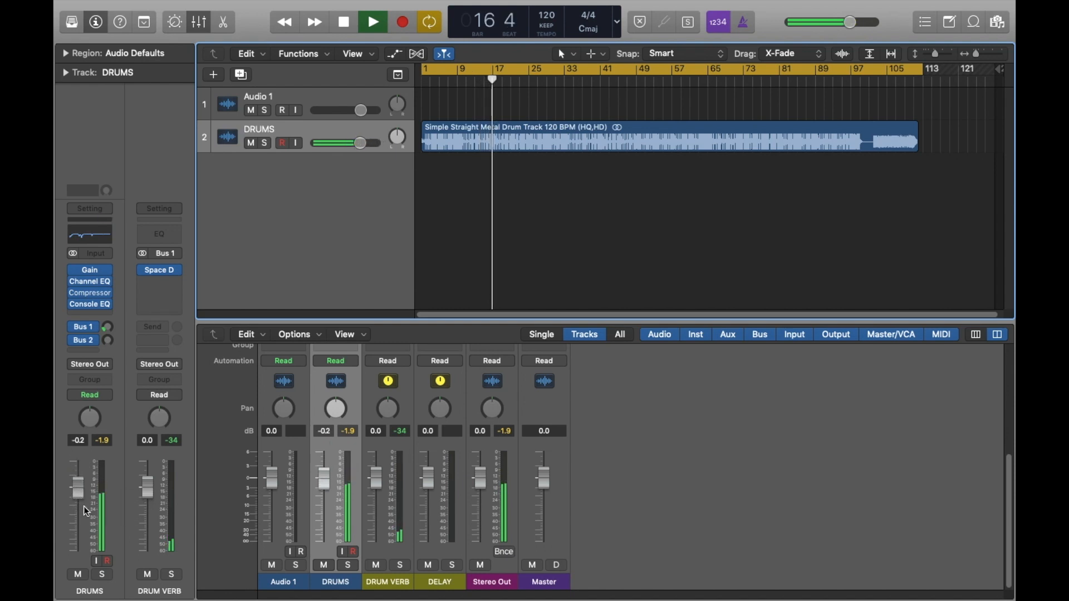
Return the DRUMS Compressor's output gain to 0 dB, close the plug-in window, and stop playback
{"action": "left_click", "coordinate": [96, 297]}
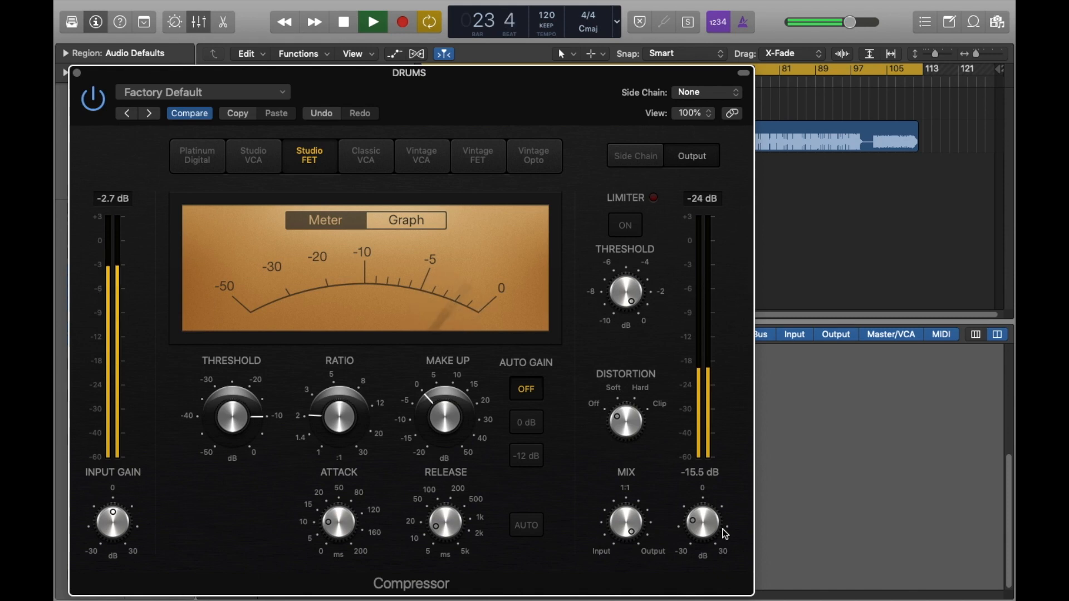
{"action": "left_click_drag", "start_coordinate": [711, 535], "coordinate": [716, 497]}
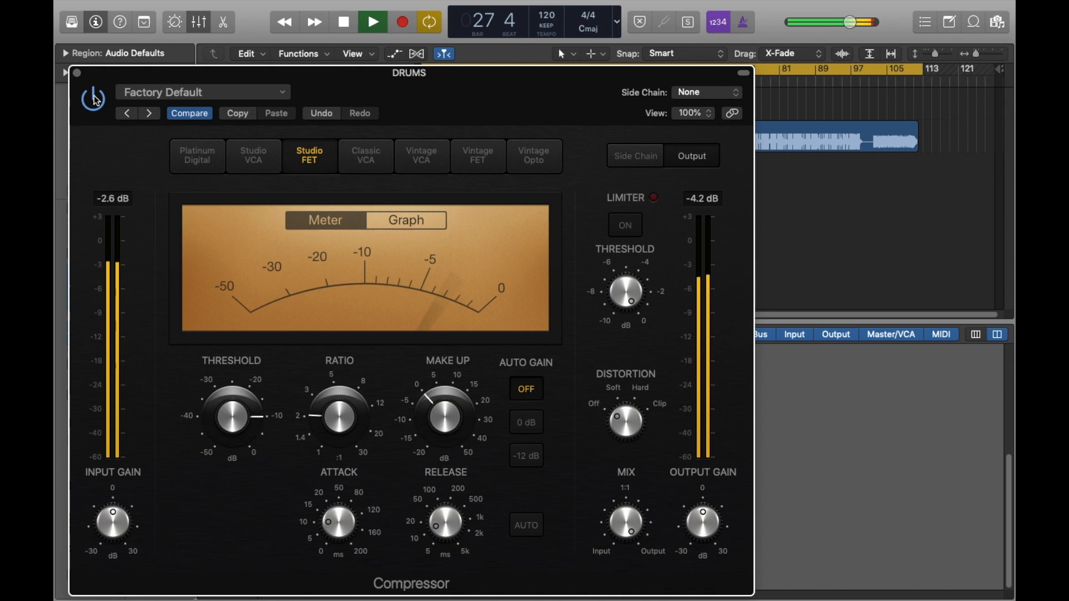
{"action": "left_click", "coordinate": [77, 73]}
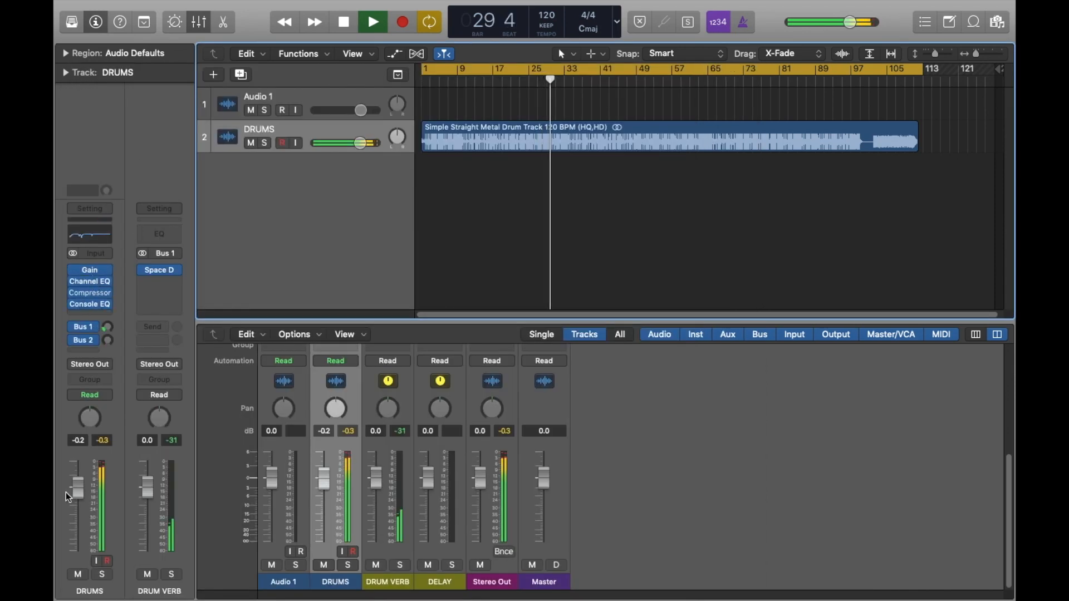
{"action": "key", "text": "space"}
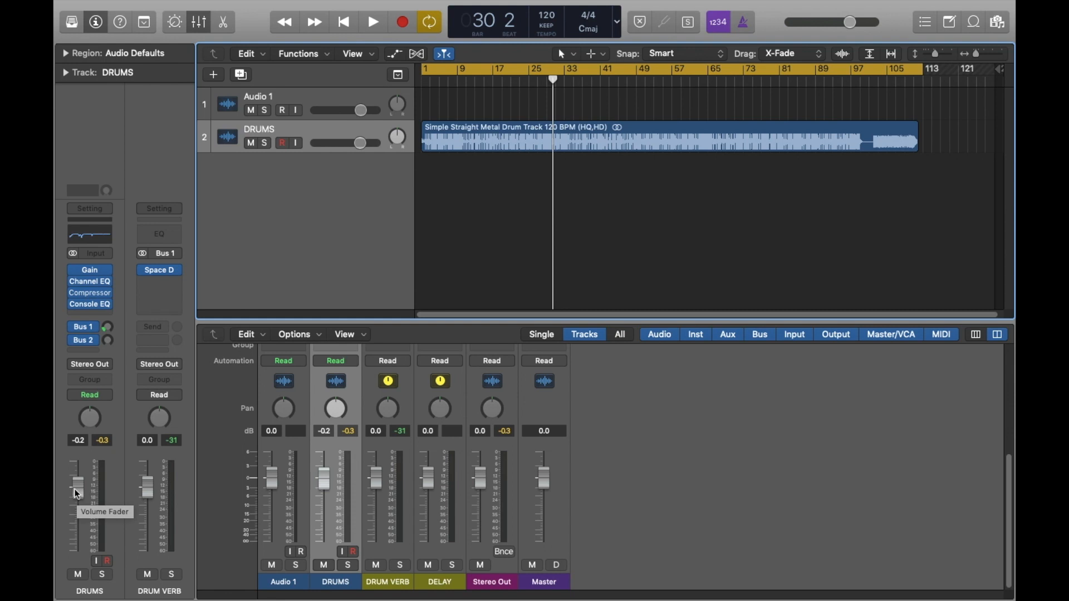
Demonstrate the DRUMS volume fader's range by lowering it to -9.6 dB and returning it to -0.2 dB
{"action": "mouse_move", "coordinate": [77, 494]}
{"action": "left_mouse_down"}
{"action": "mouse_move", "coordinate": [76, 504]}
{"action": "mouse_move", "coordinate": [77, 495]}
{"action": "left_mouse_up"}
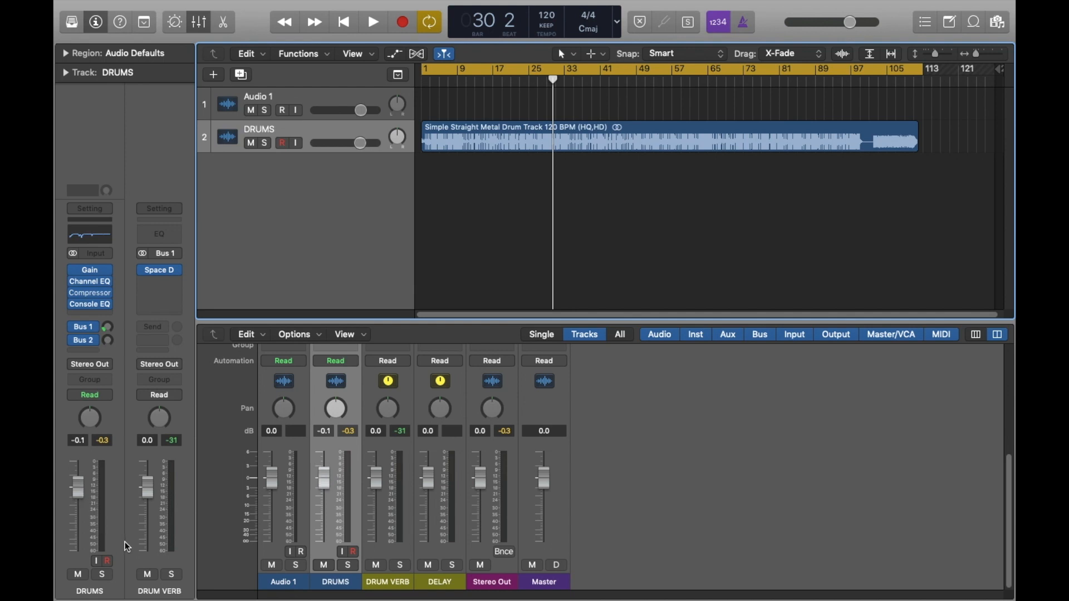
{"action": "left_click_drag", "start_coordinate": [77, 491], "coordinate": [77, 515]}
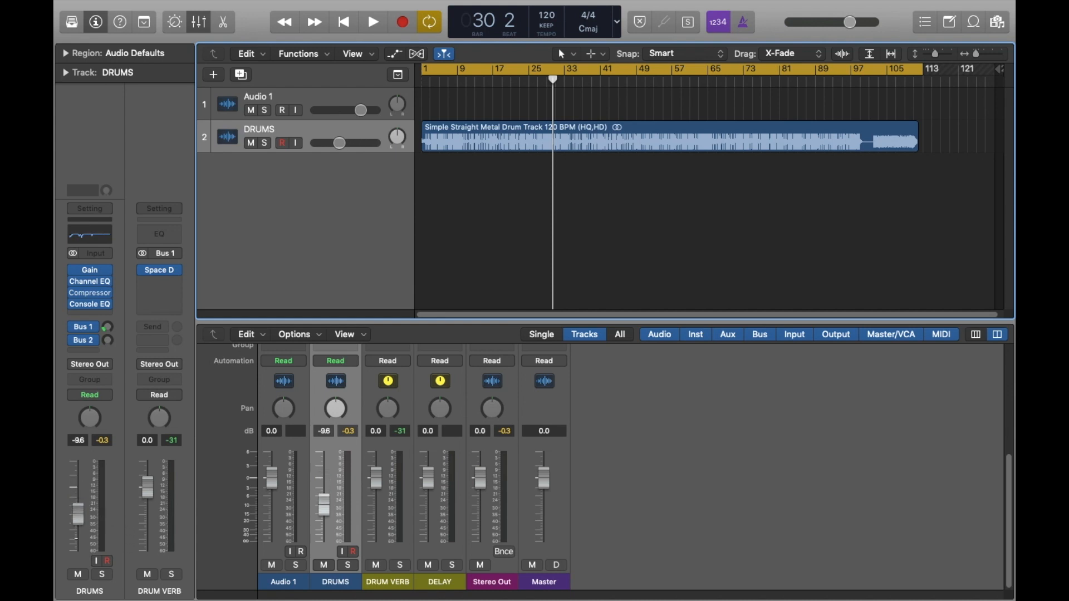
{"action": "left_click_drag", "start_coordinate": [78, 515], "coordinate": [78, 488]}
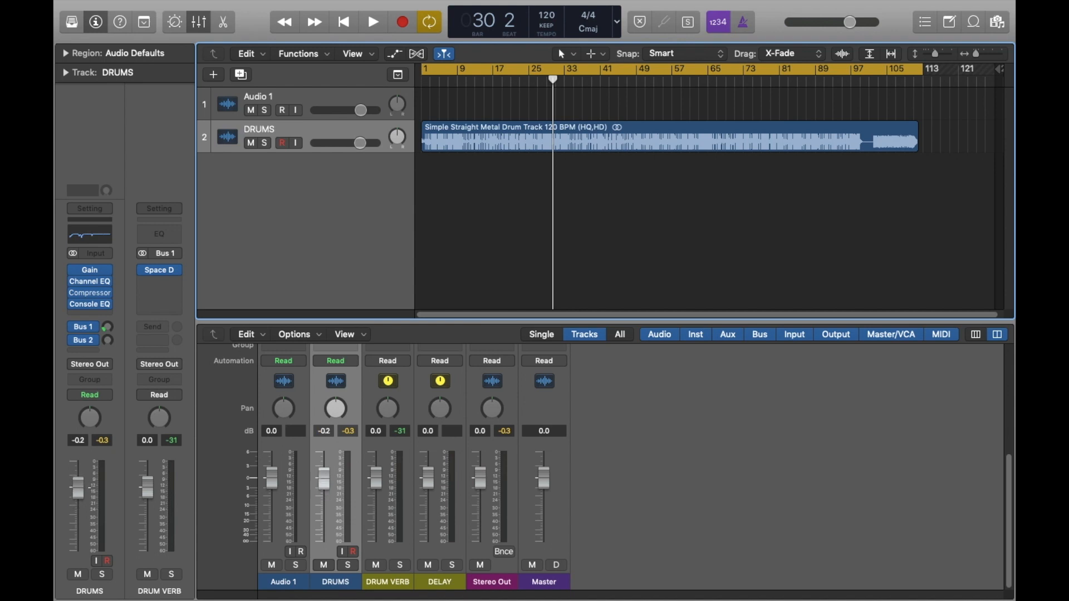